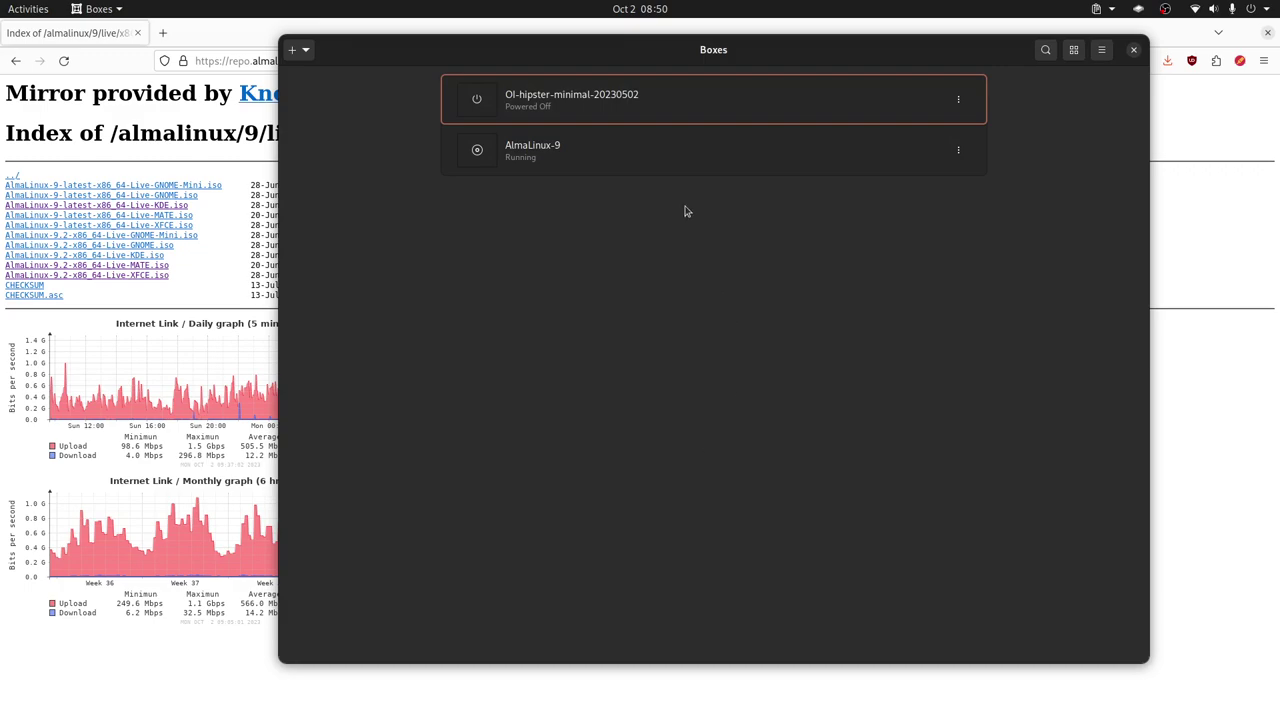
# Open the AlmaLinux-9 virtual machine and accept the license agreement in its initial setup
pyautogui.click(688, 150)
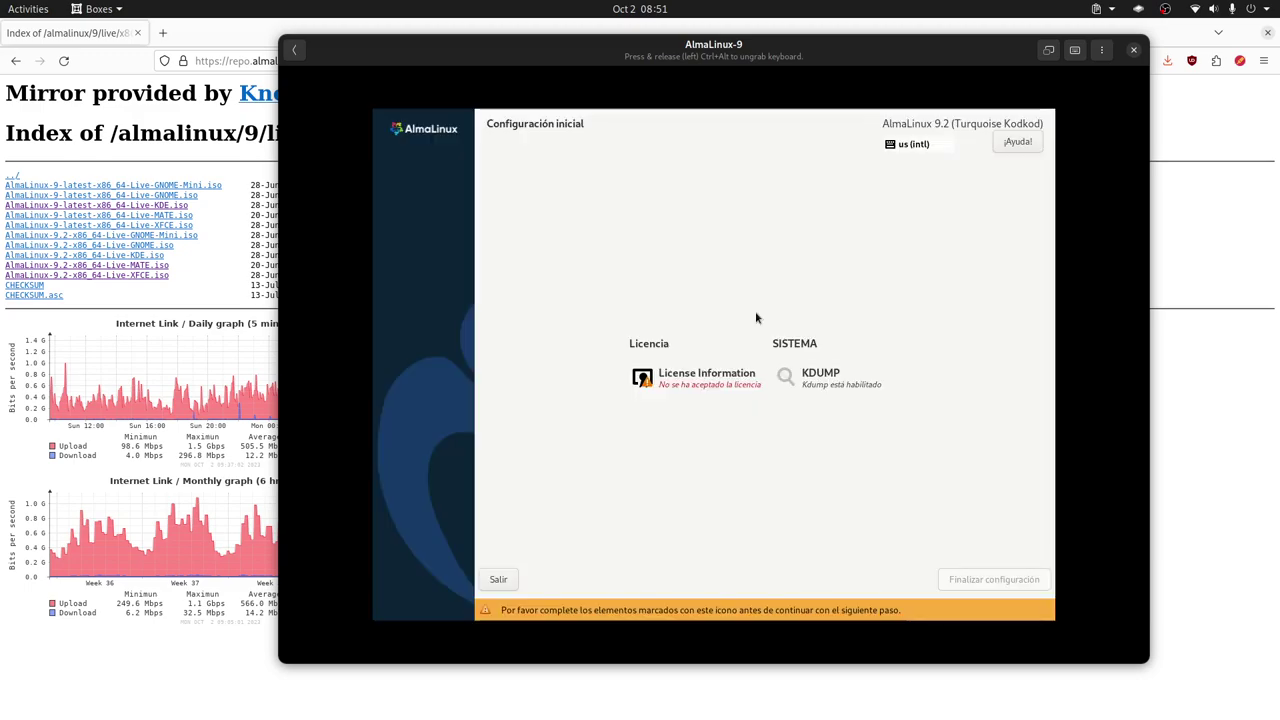
pyautogui.click(731, 384)
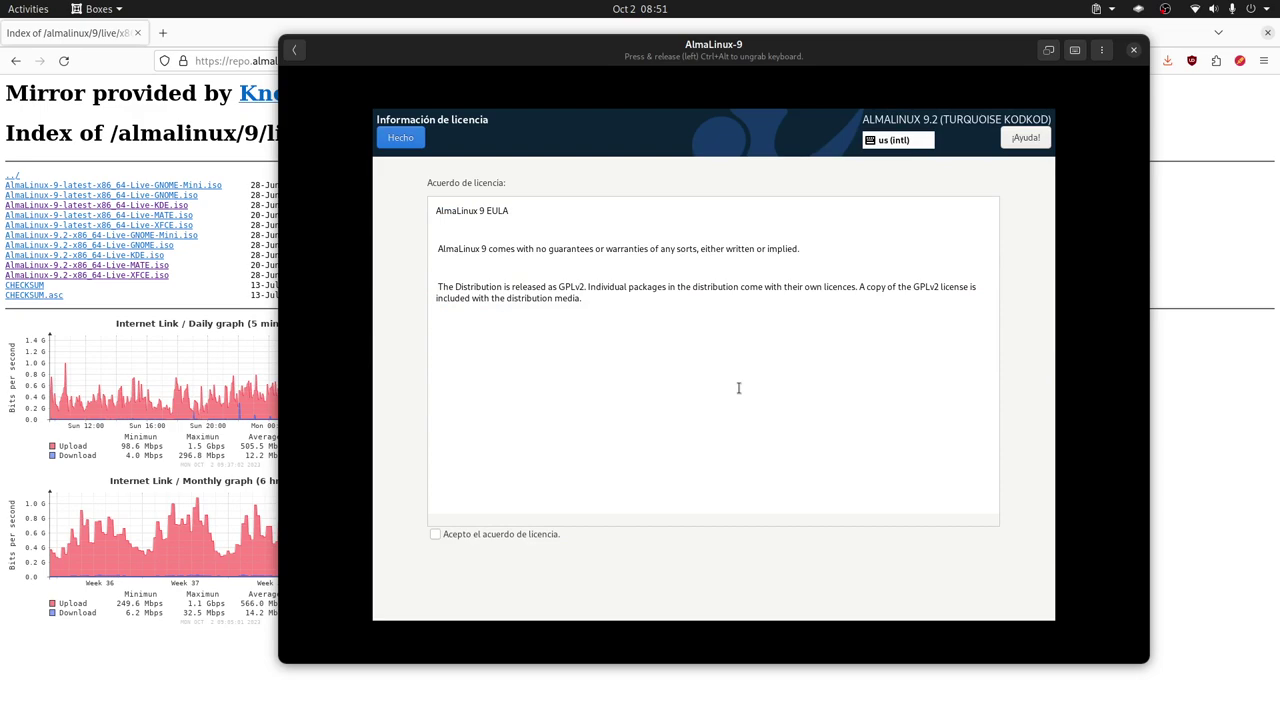
pyautogui.click(474, 536)
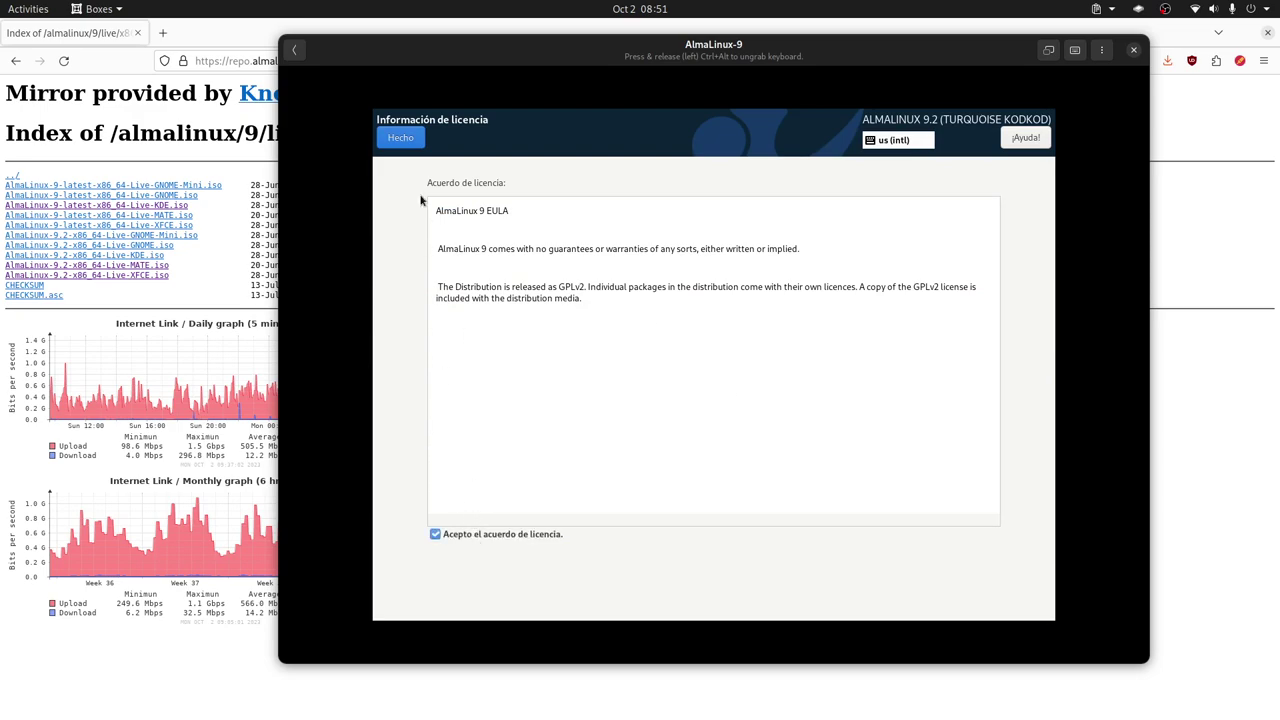
pyautogui.click(400, 137)
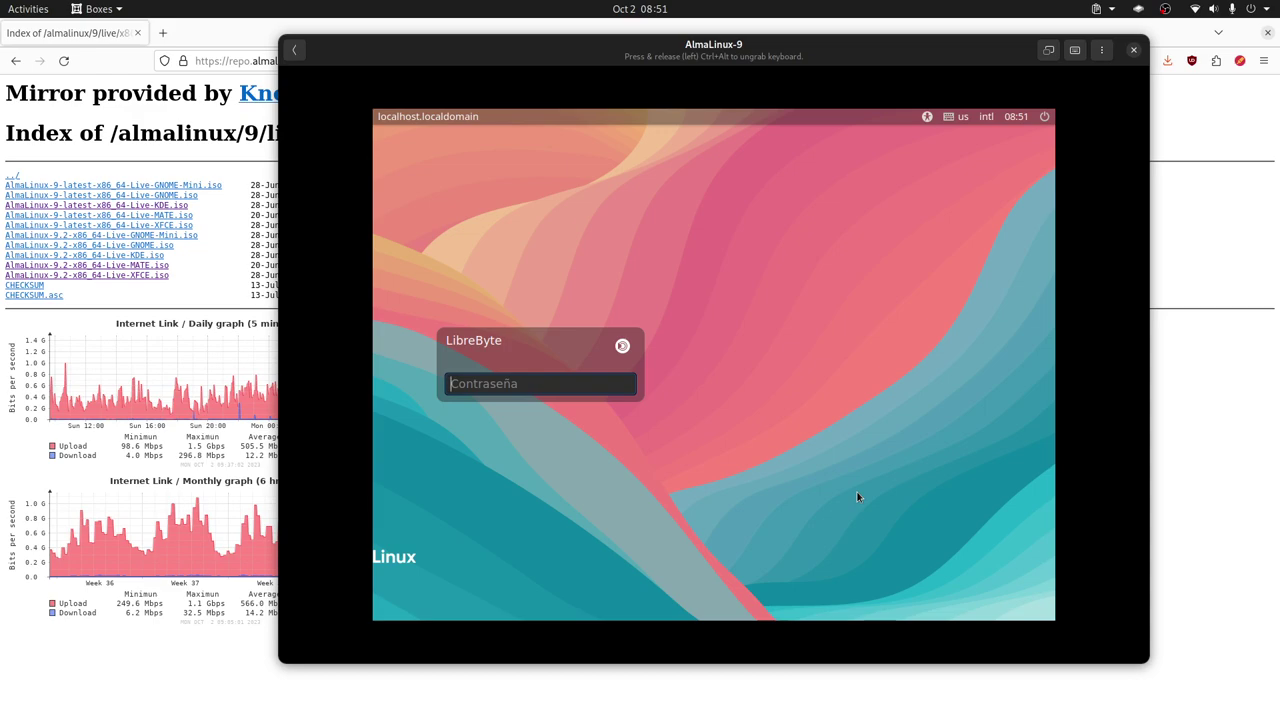
# Log in to the desktop with the account password and show the virtual machine in full screen
pyautogui.write('****')
pyautogui.press('Return')
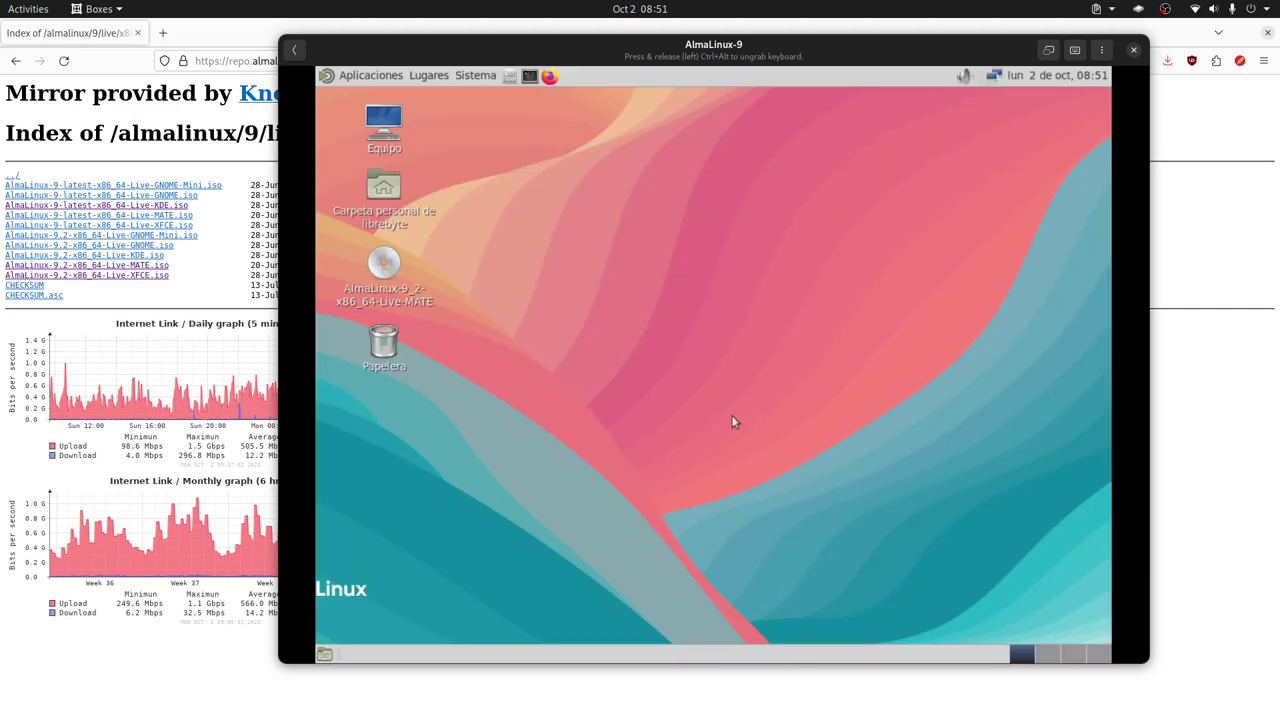
pyautogui.rightClick(710, 313)
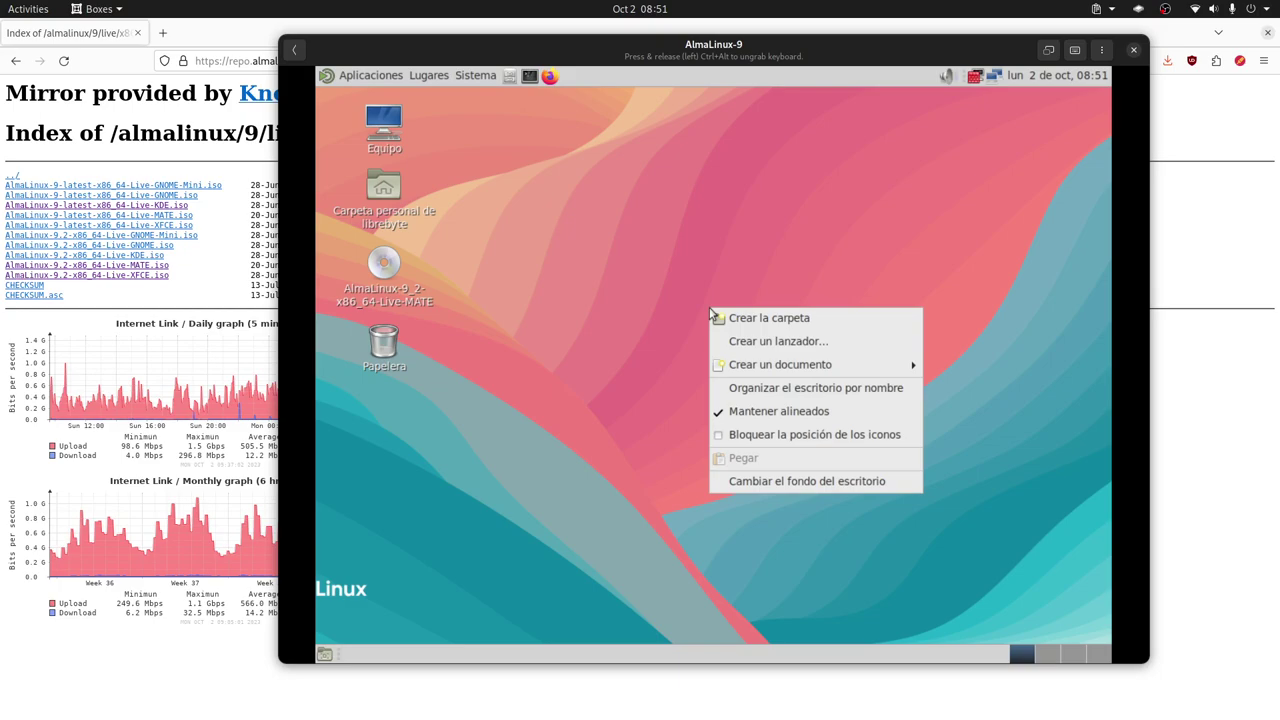
pyautogui.click(728, 236)
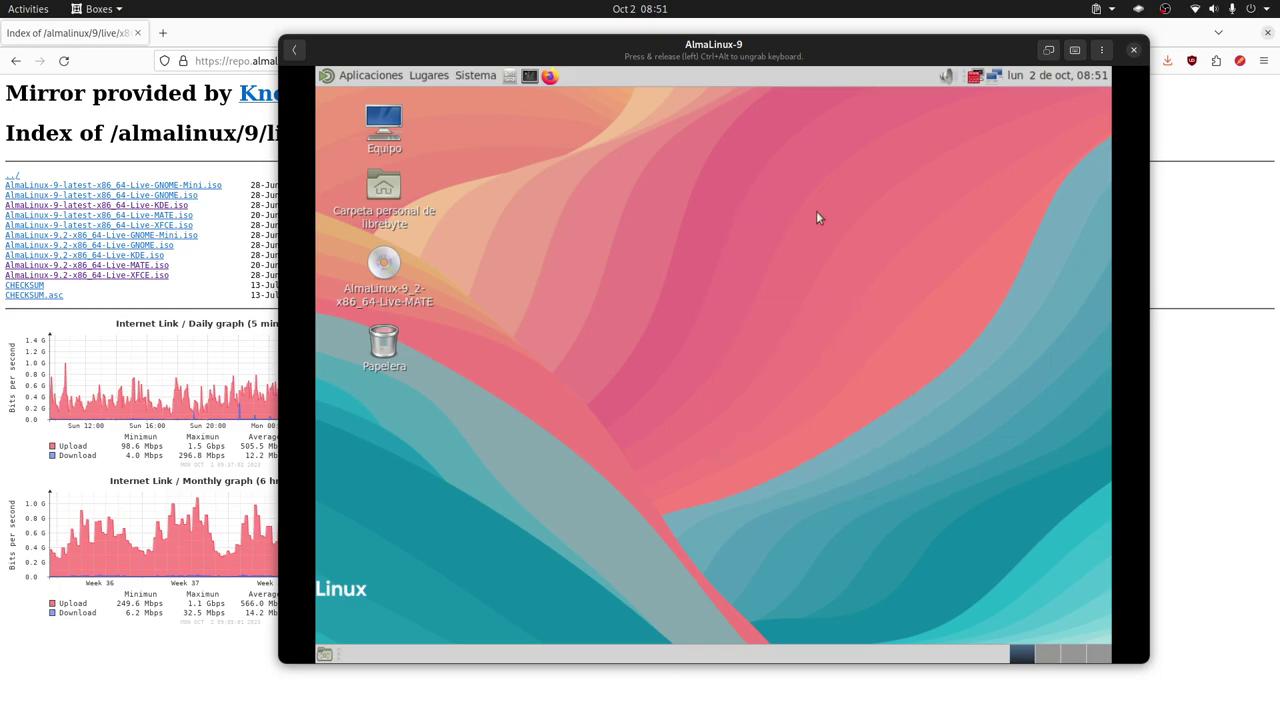
pyautogui.press('F11')
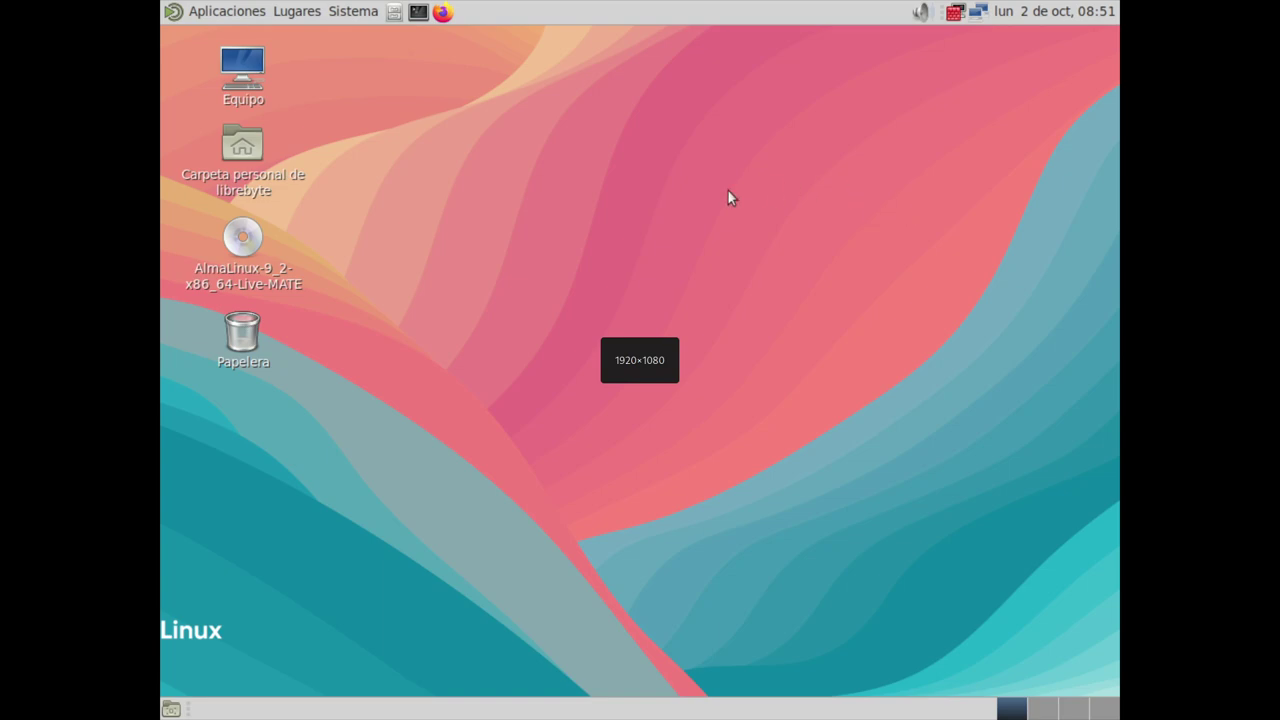
# Open the monitor preferences (Pantallas) from the system's hardware preferences
pyautogui.click(229, 16)
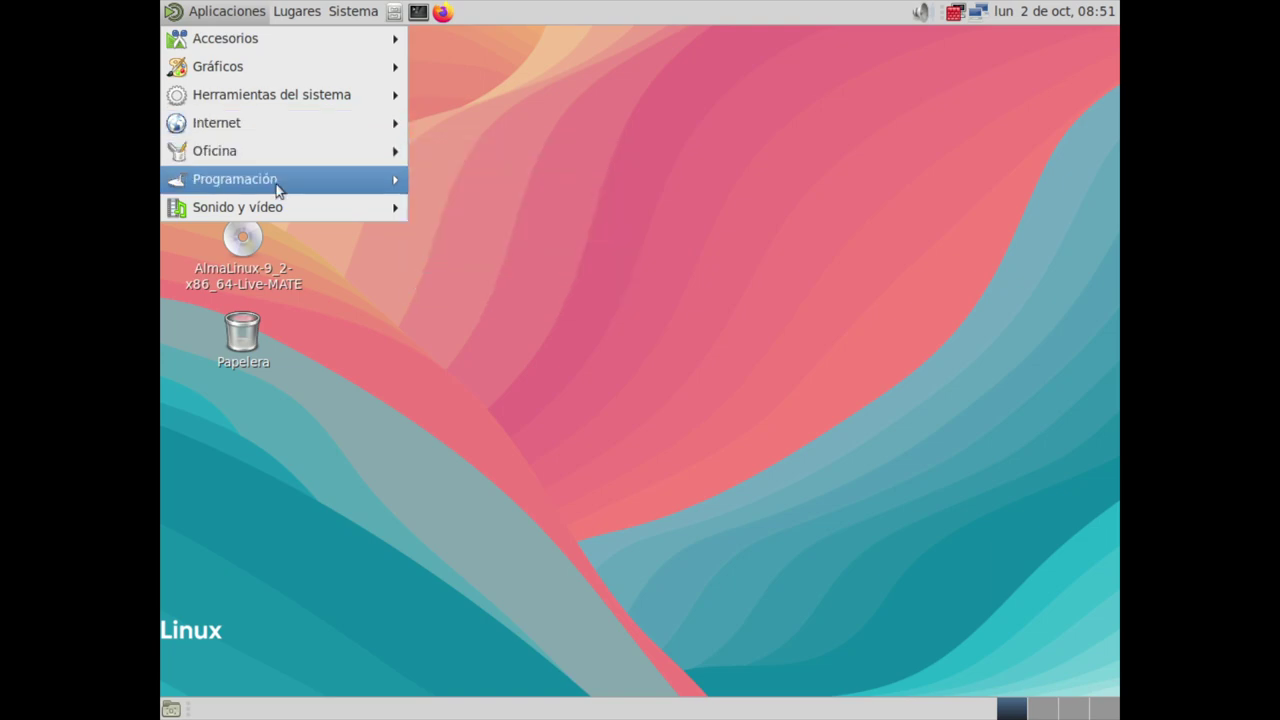
pyautogui.moveTo(296, 18)
pyautogui.moveTo(353, 14)
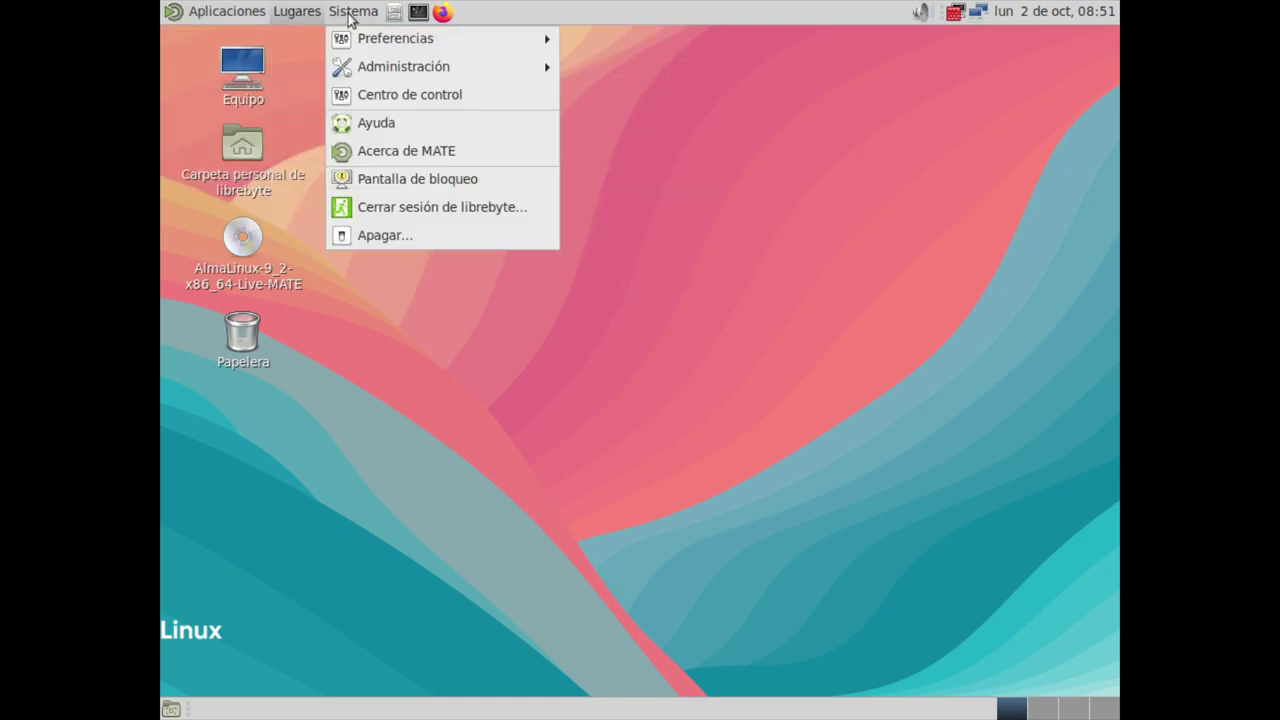
pyautogui.moveTo(438, 72)
pyautogui.moveTo(433, 40)
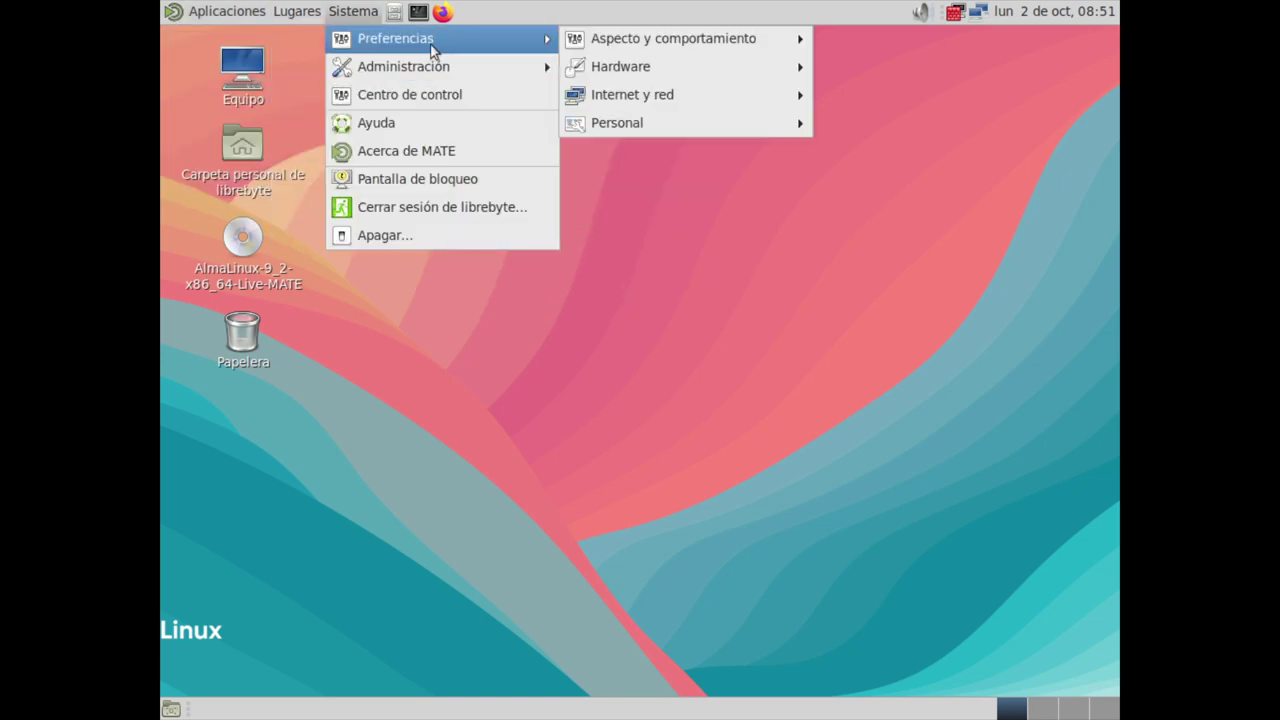
pyautogui.moveTo(655, 45)
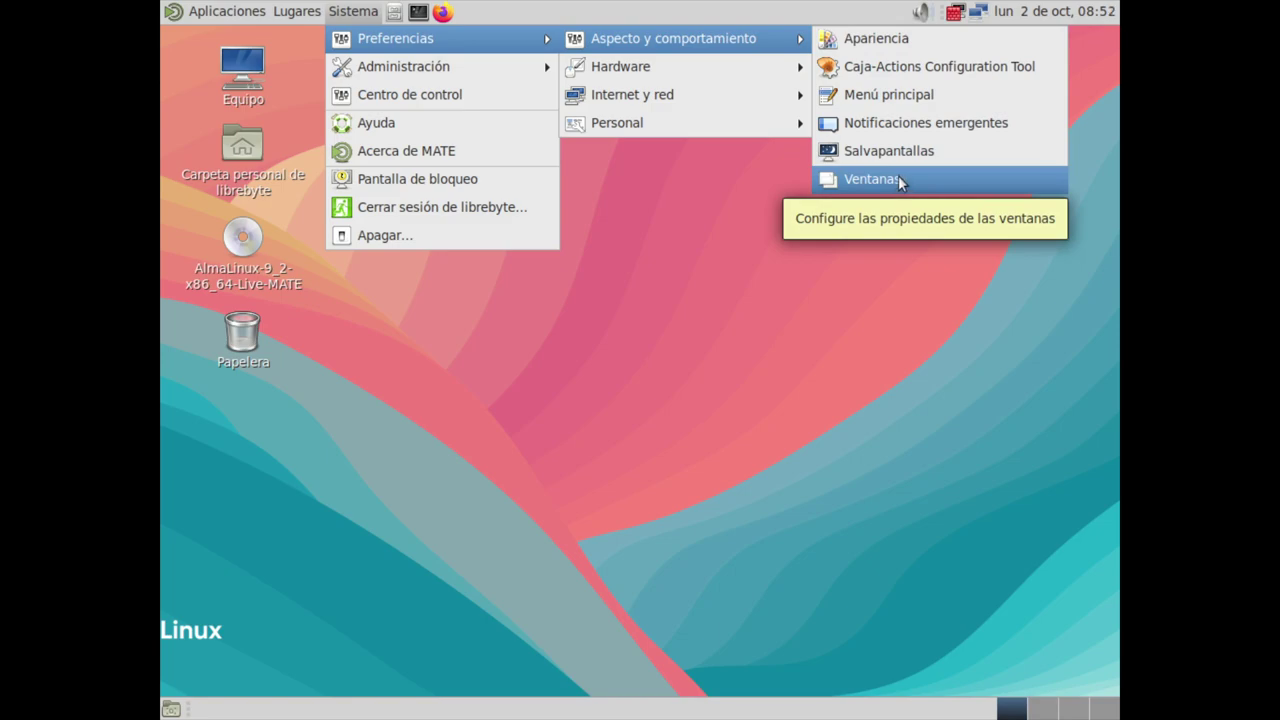
pyautogui.moveTo(717, 66)
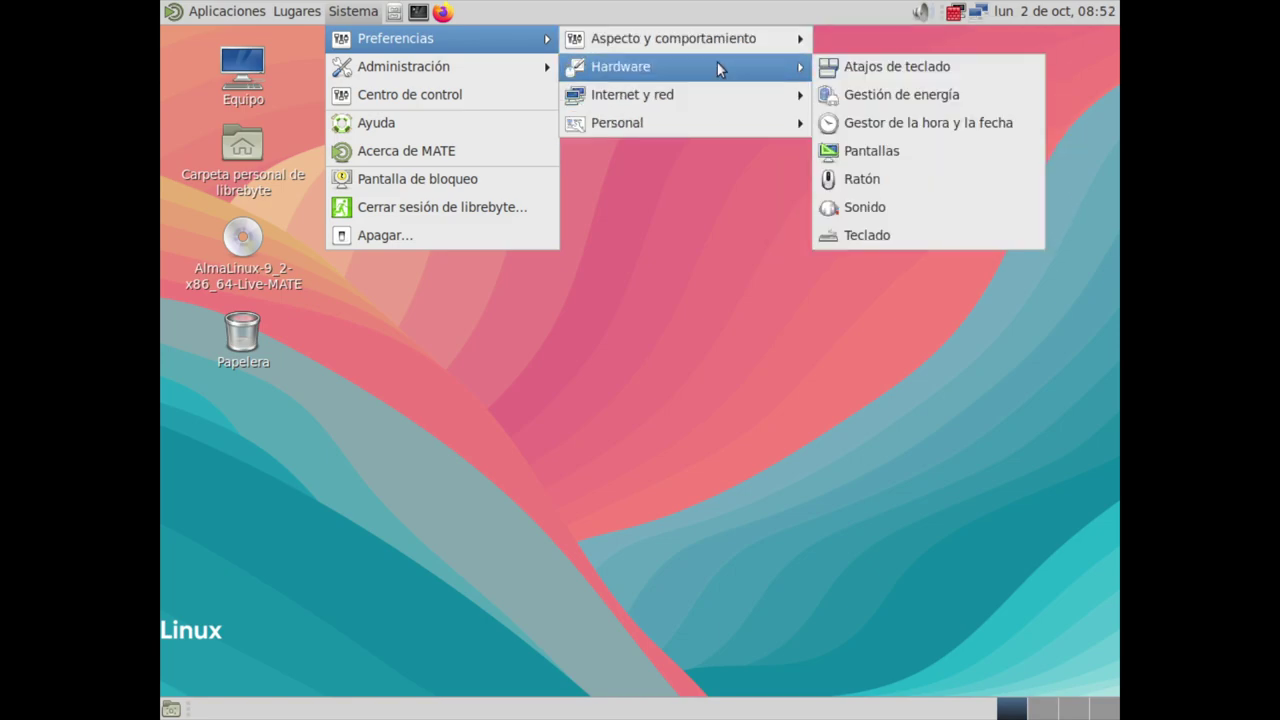
pyautogui.click(872, 148)
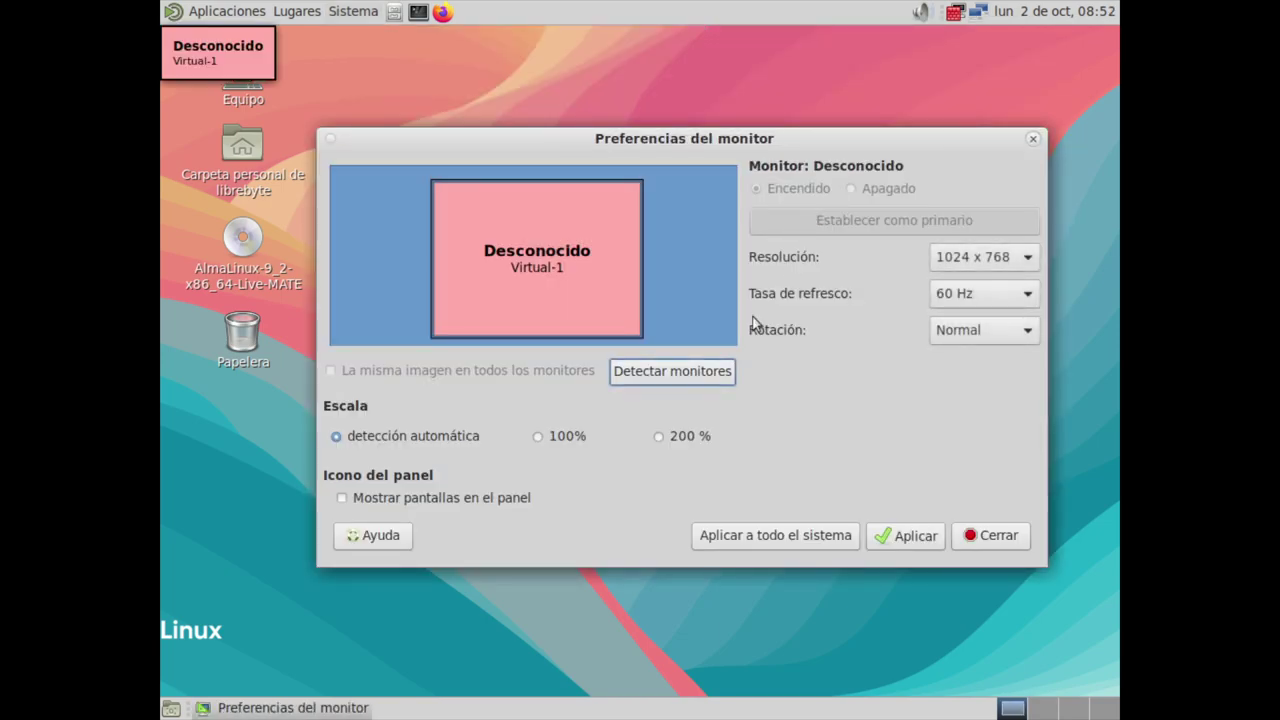
# Set the monitor resolution to 1920 x 1080, keep the new configuration and close the monitor preferences
pyautogui.click(970, 256)
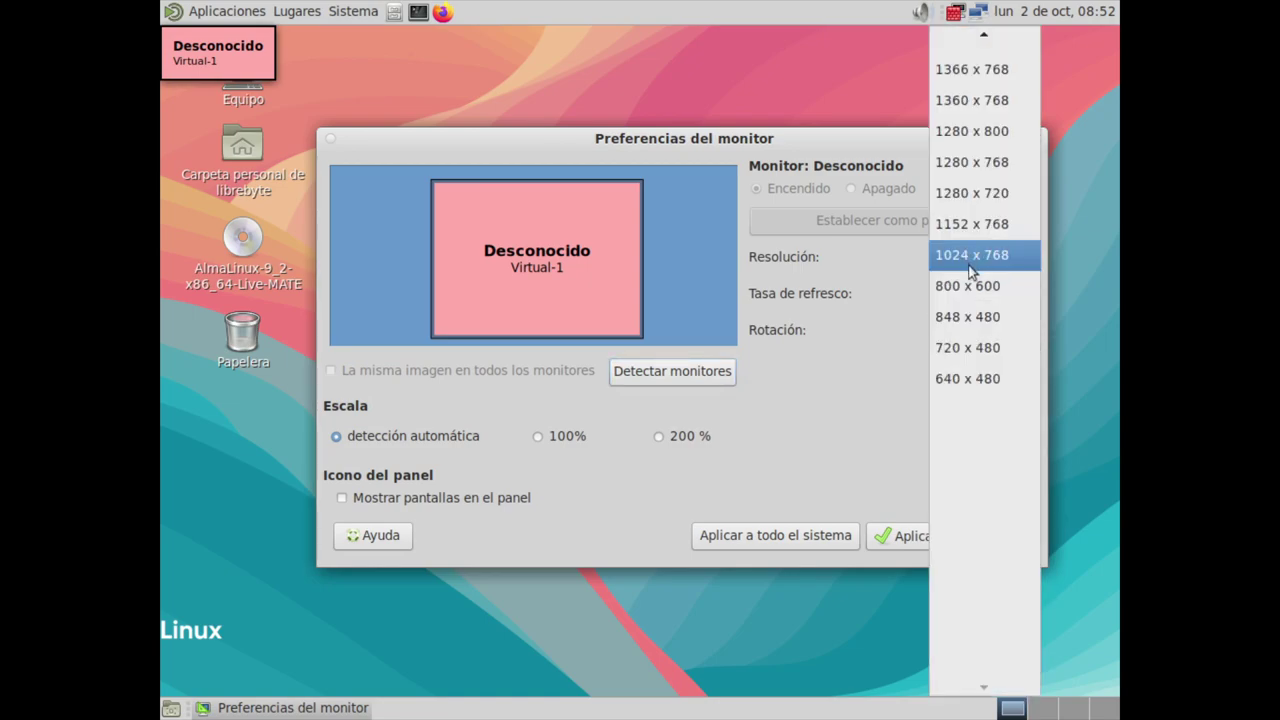
pyautogui.scroll(10, 993, 378)
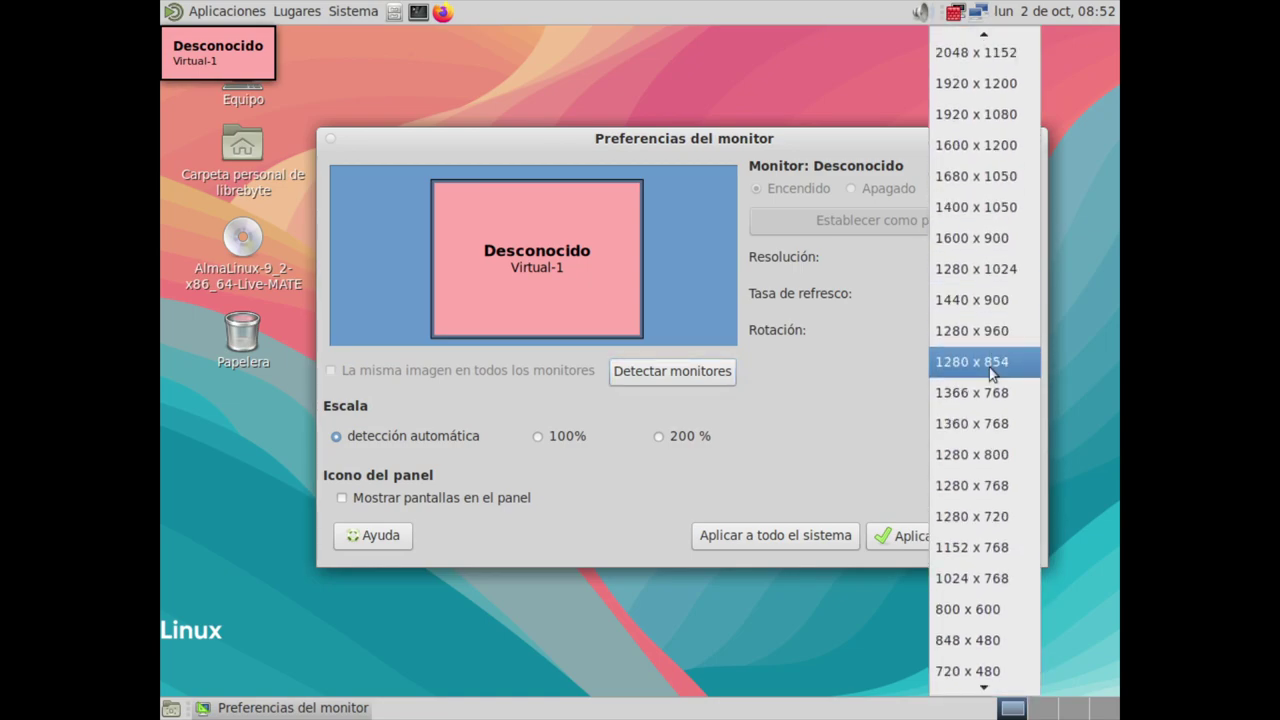
pyautogui.scroll(2, 990, 372)
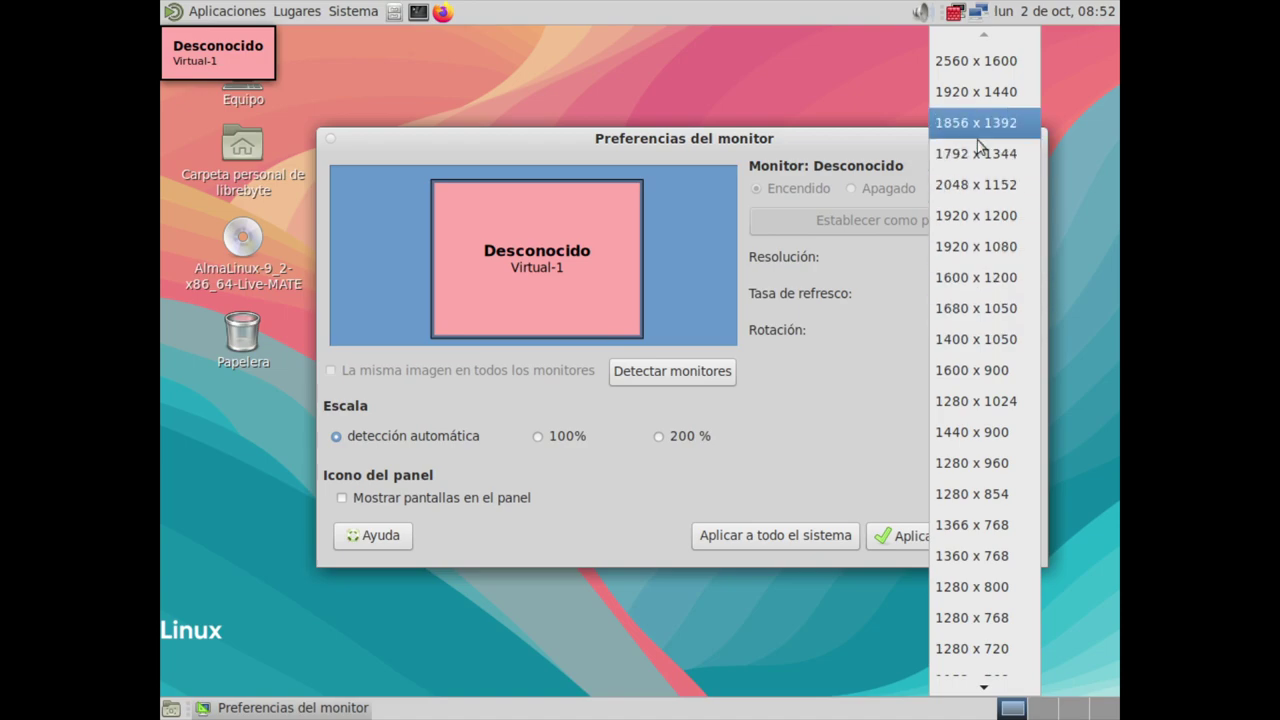
pyautogui.click(975, 256)
pyautogui.click(912, 540)
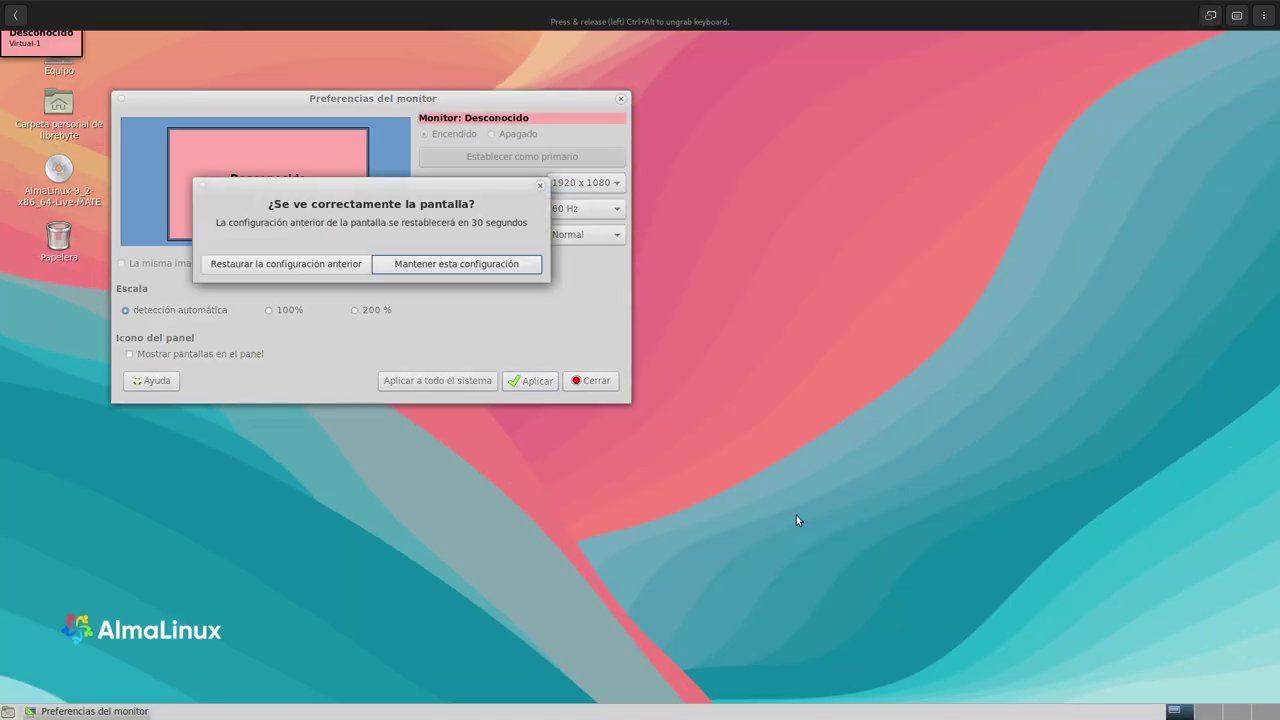
pyautogui.click(443, 266)
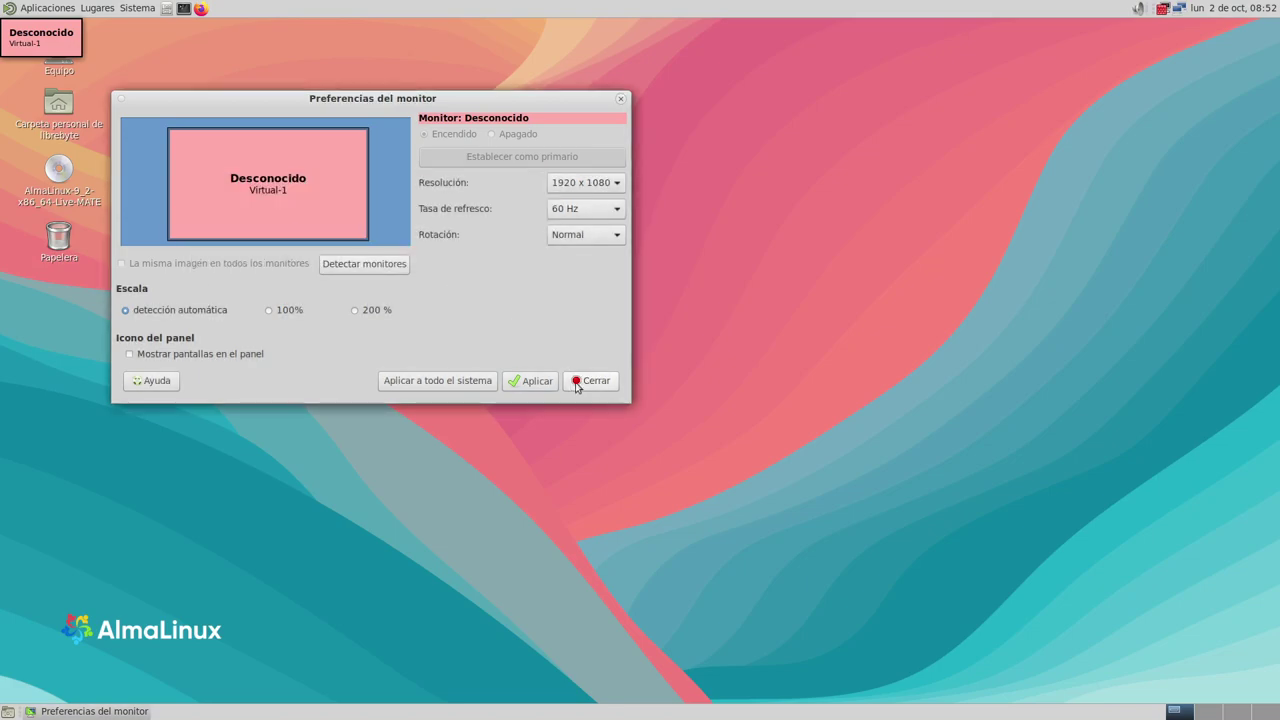
pyautogui.click(530, 380)
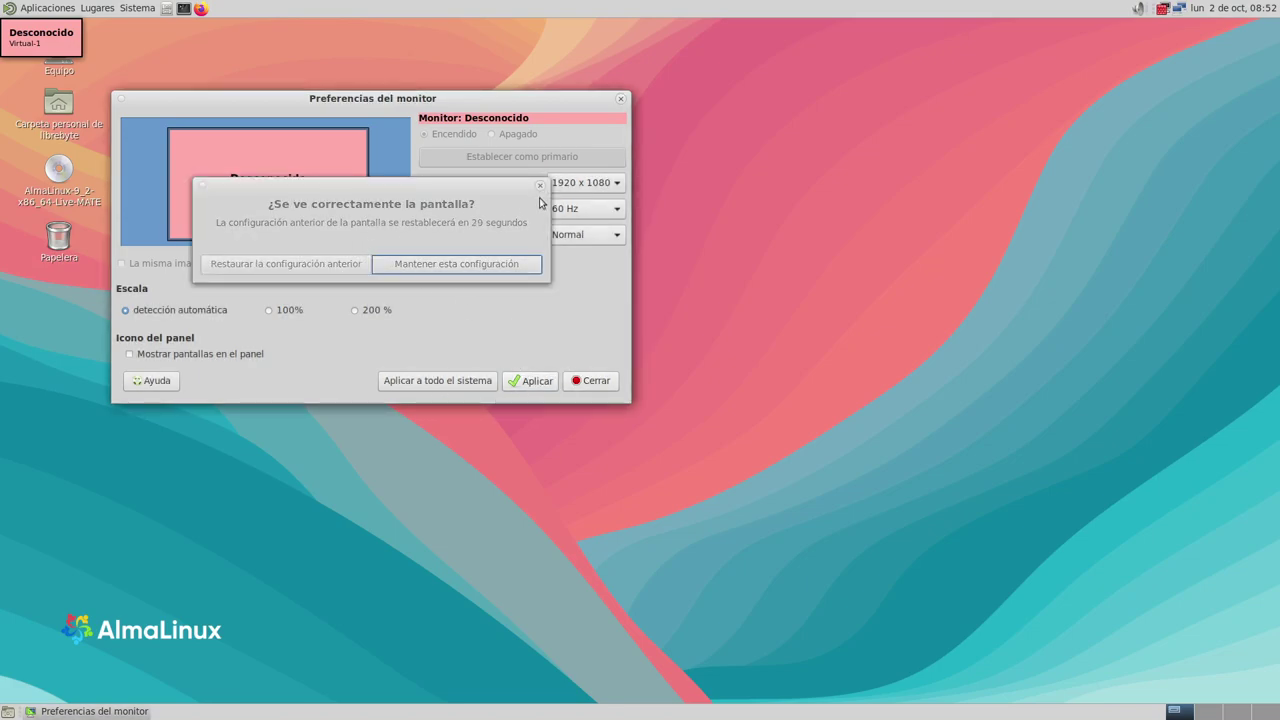
pyautogui.press('Return')
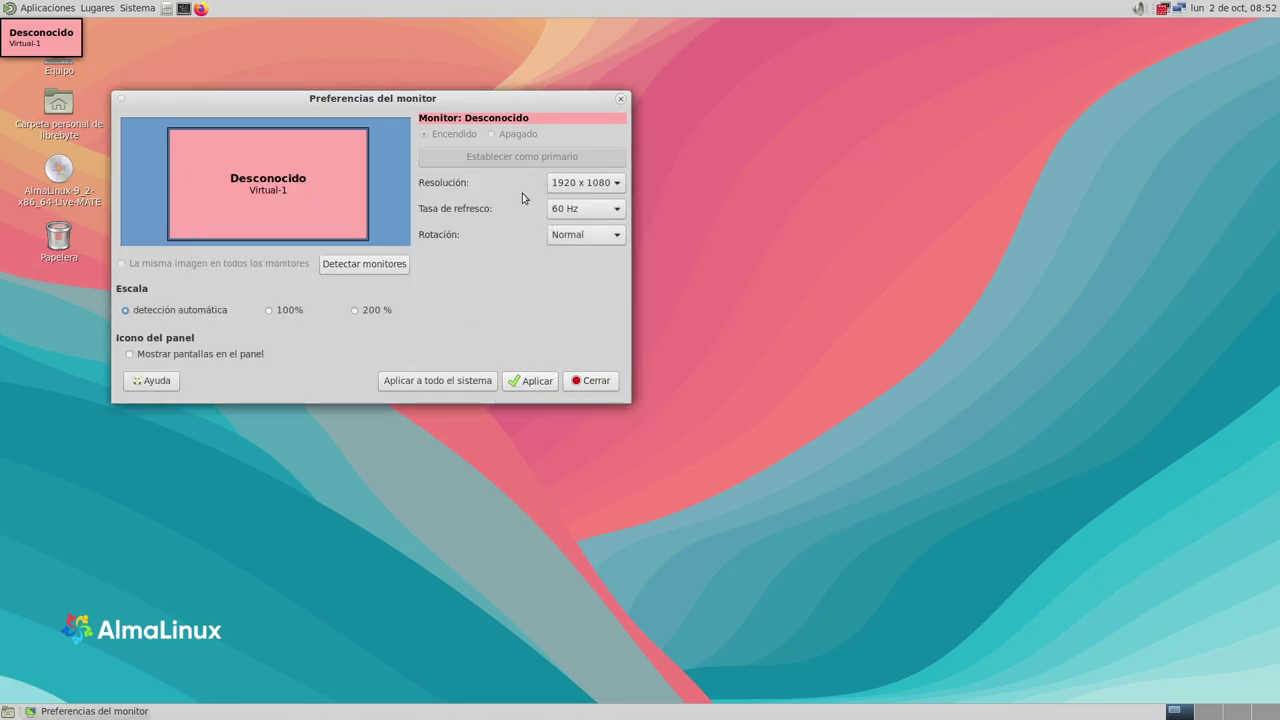
pyautogui.click(620, 98)
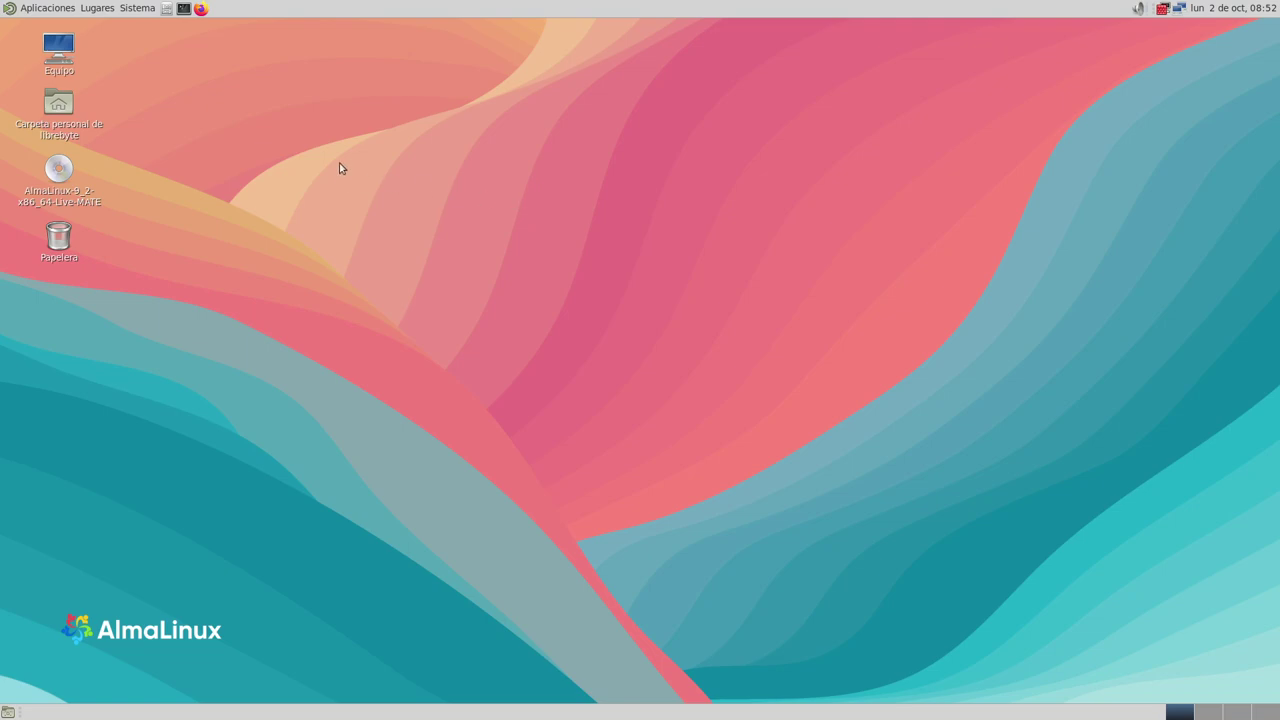
# Look through the installed accessories, graphics and system tools, and open the Caja file manager
pyautogui.click(45, 10)
pyautogui.moveTo(47, 33)
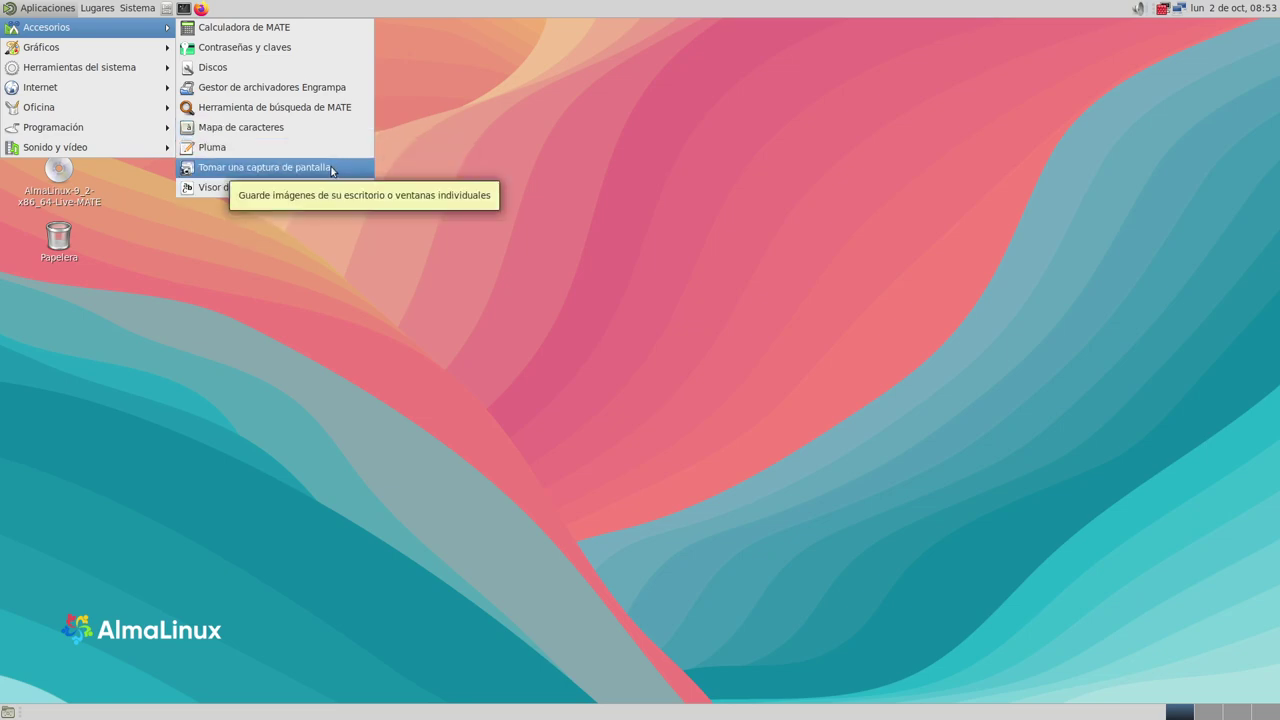
pyautogui.moveTo(124, 48)
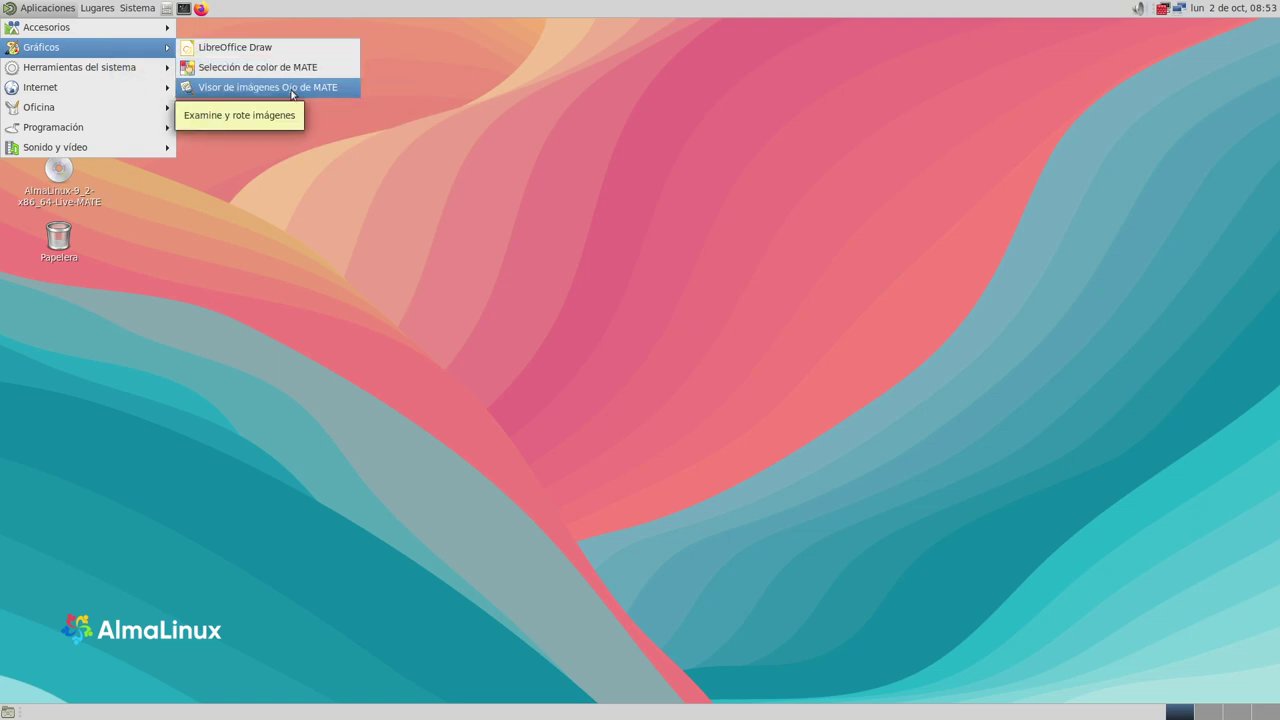
pyautogui.moveTo(147, 70)
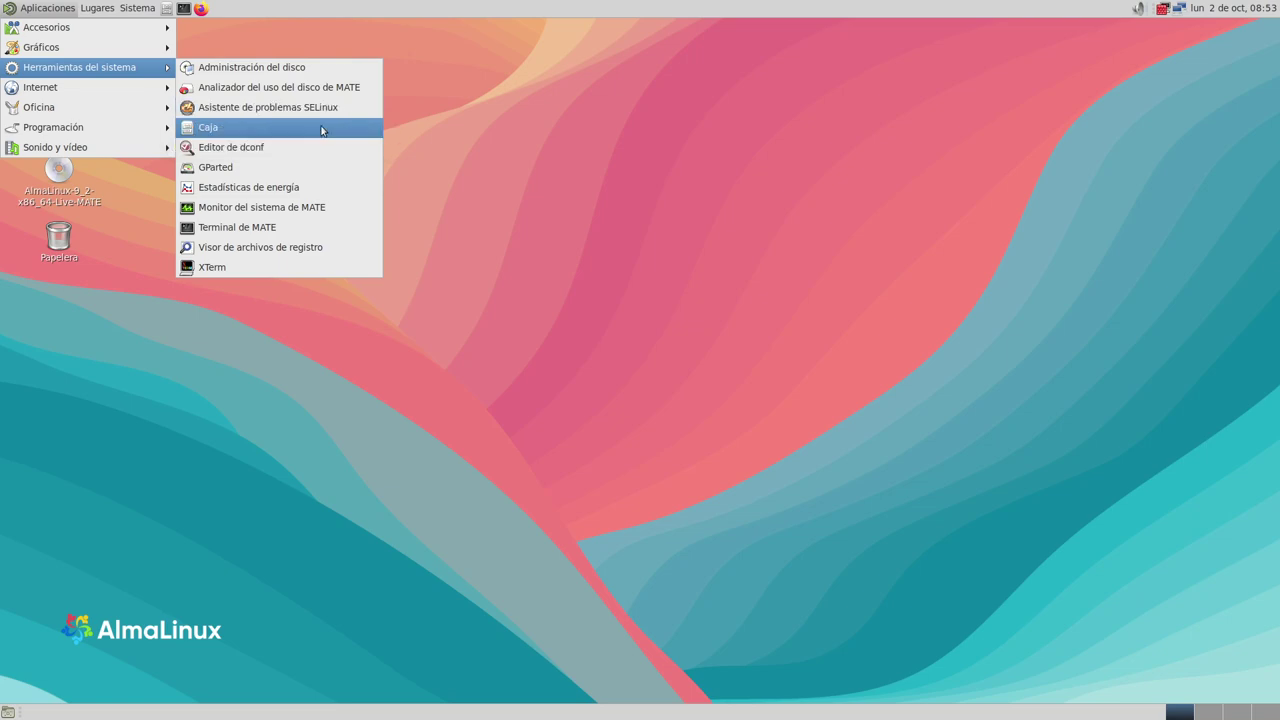
pyautogui.click(298, 130)
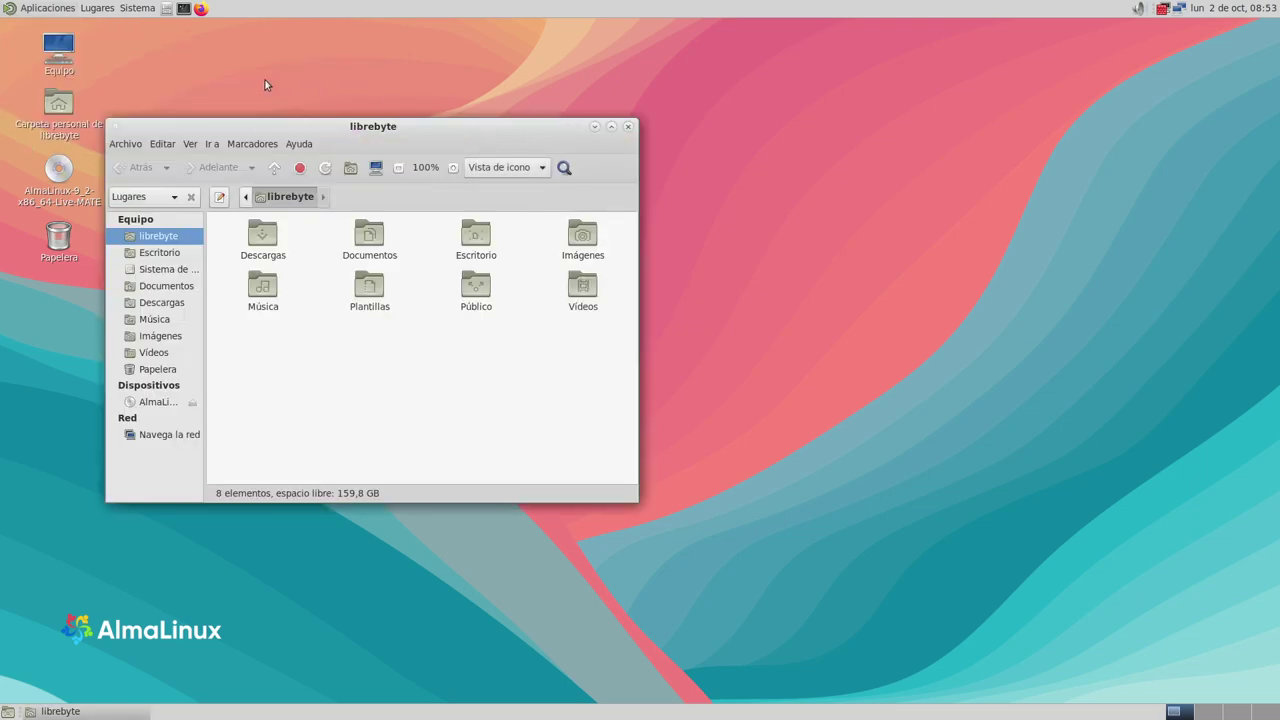
# Open LibreOffice Writer and shrink its unmaximized window so that it sits beside the file manager
pyautogui.click(17, 9)
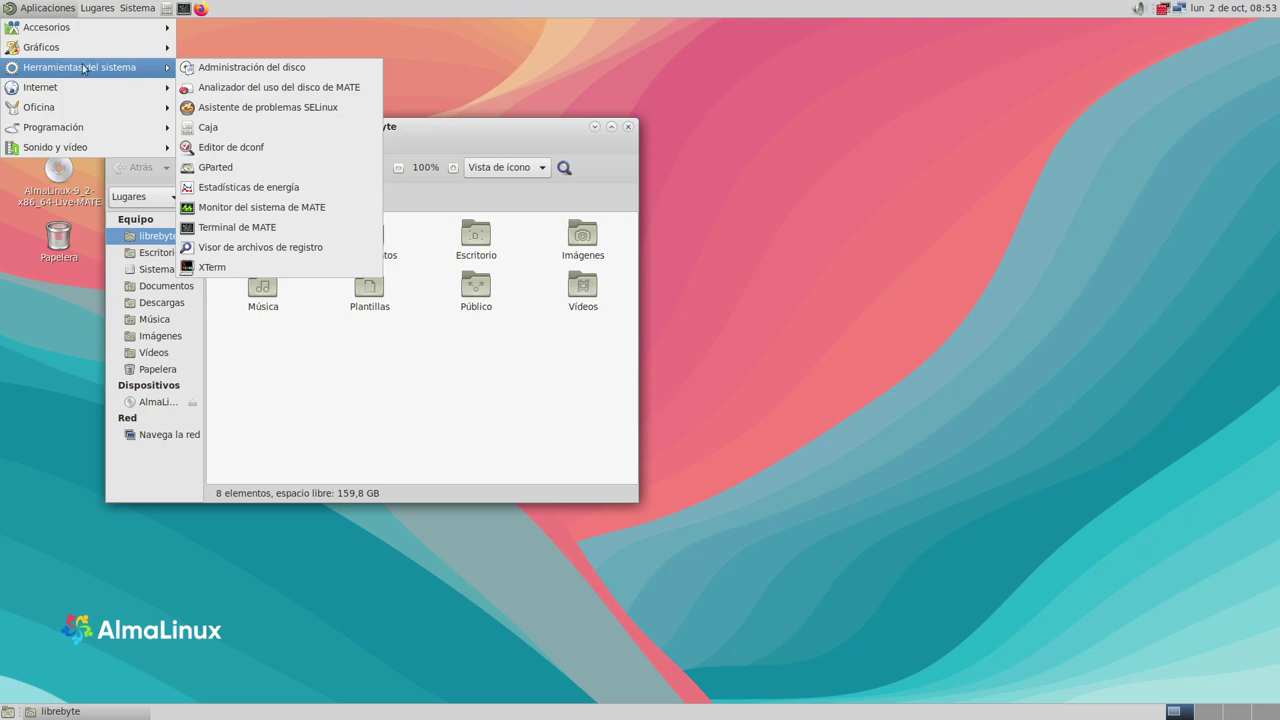
pyautogui.moveTo(83, 73)
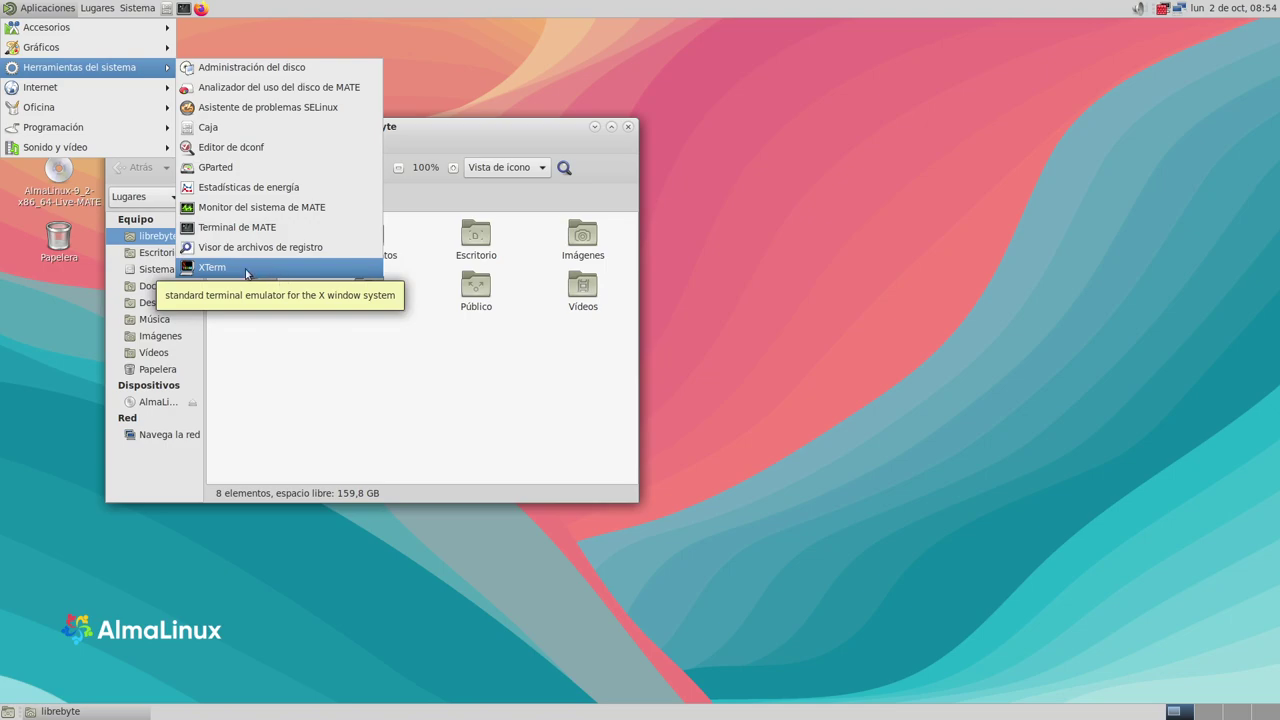
pyautogui.moveTo(131, 93)
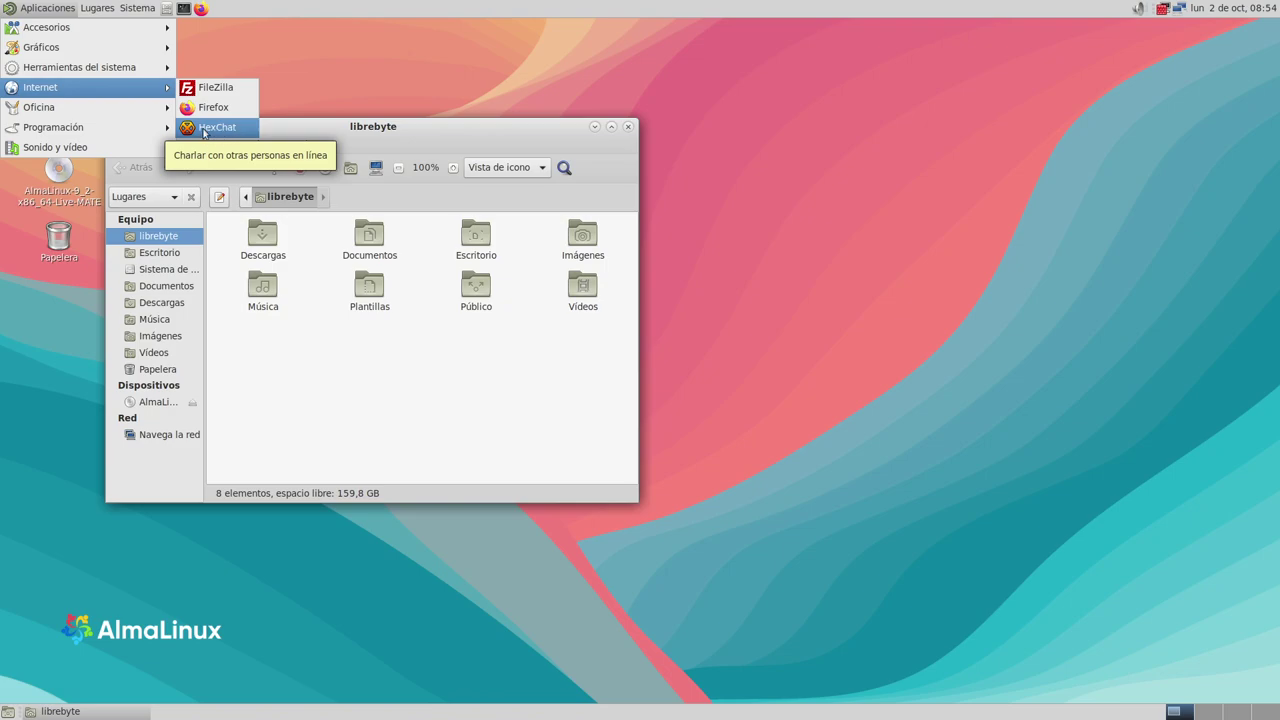
pyautogui.moveTo(83, 117)
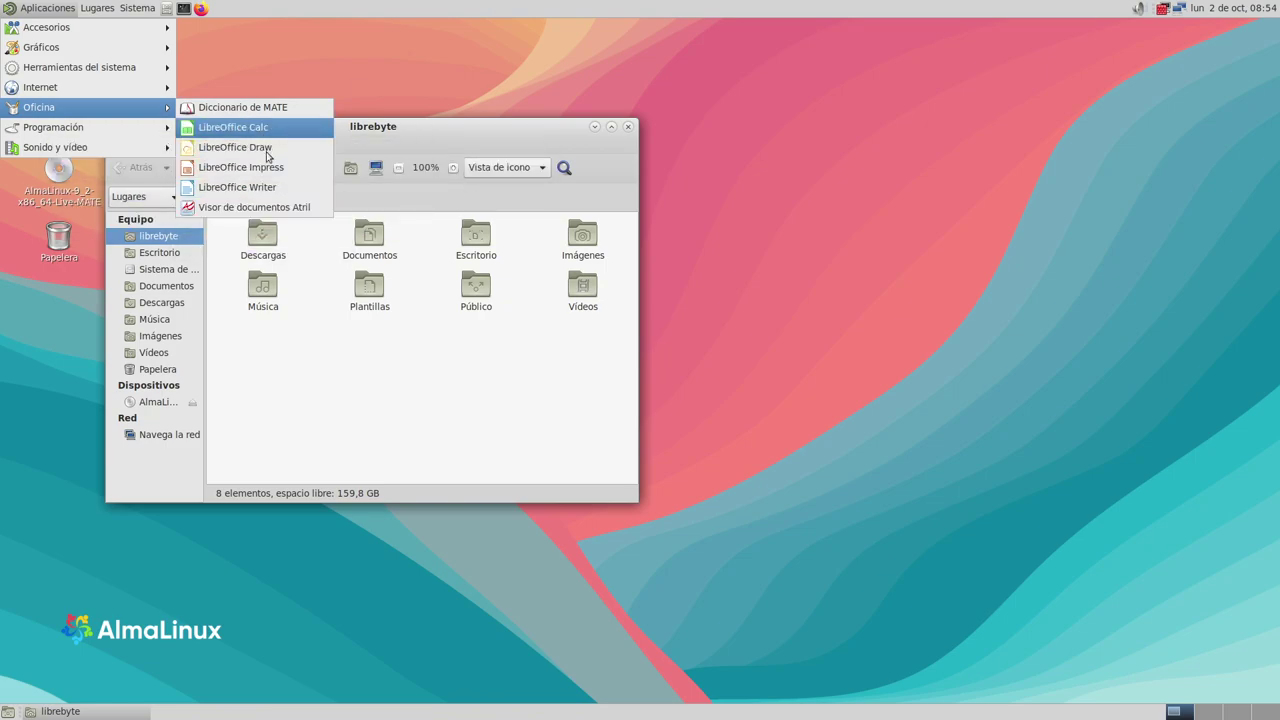
pyautogui.click(314, 189)
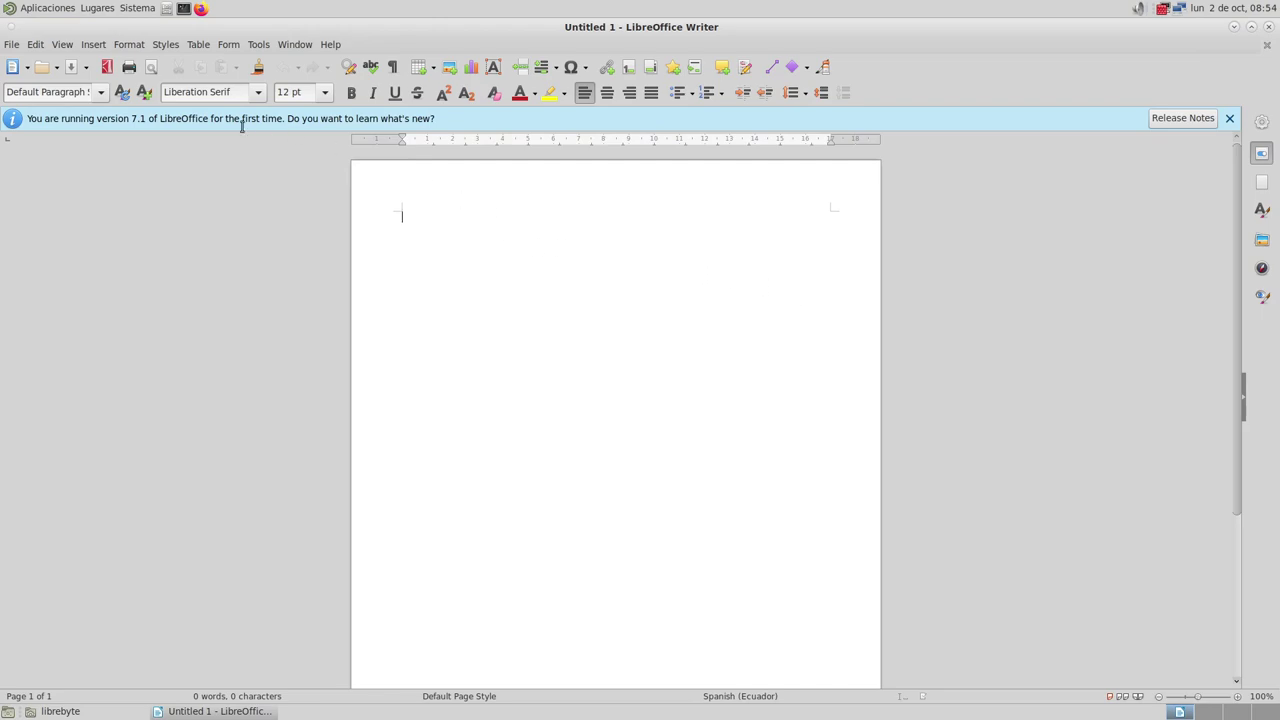
pyautogui.doubleClick(240, 28)
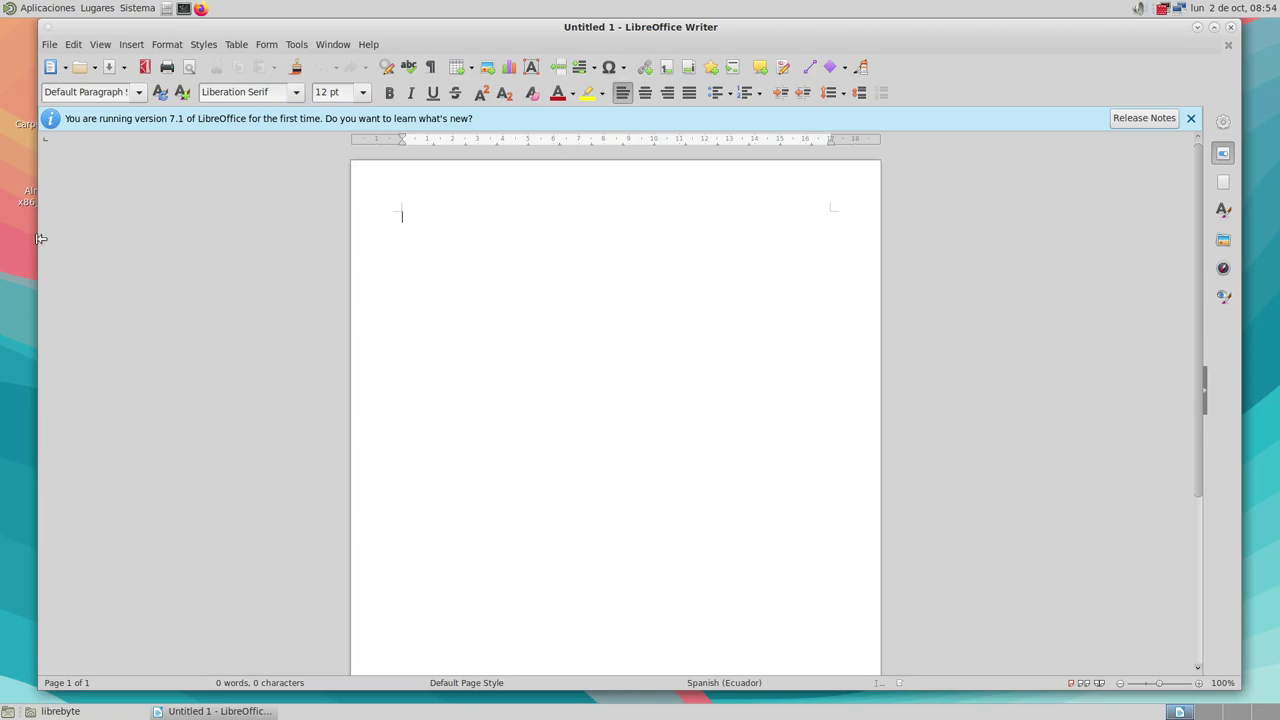
pyautogui.moveTo(34, 234); pyautogui.dragTo(767, 335)
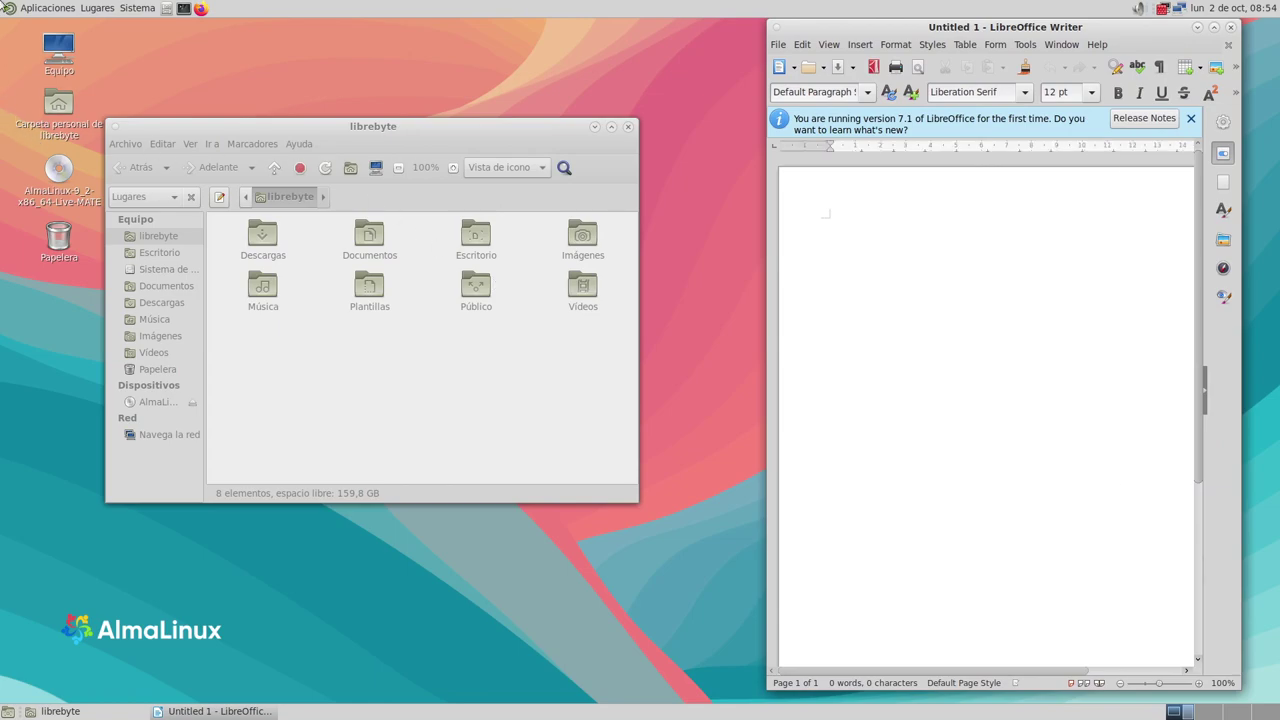
# Look through the installed programming applications and the sound and video applications
pyautogui.click(42, 8)
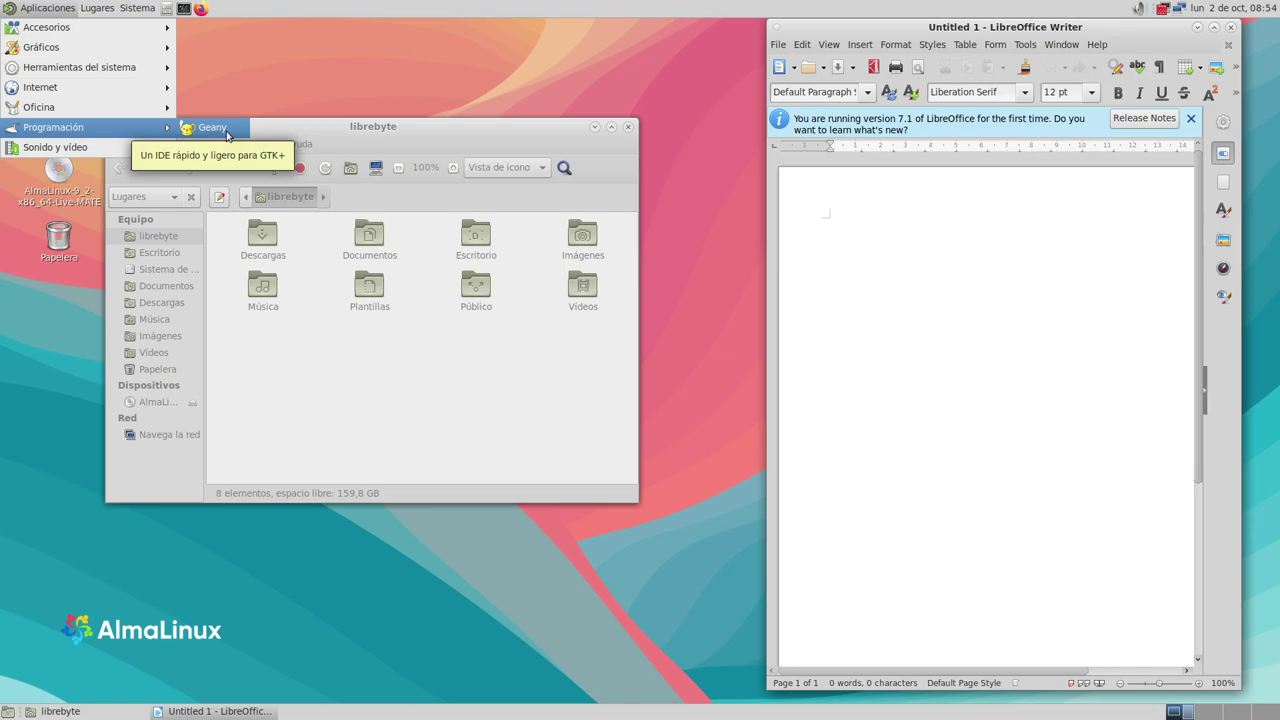
pyautogui.moveTo(88, 150)
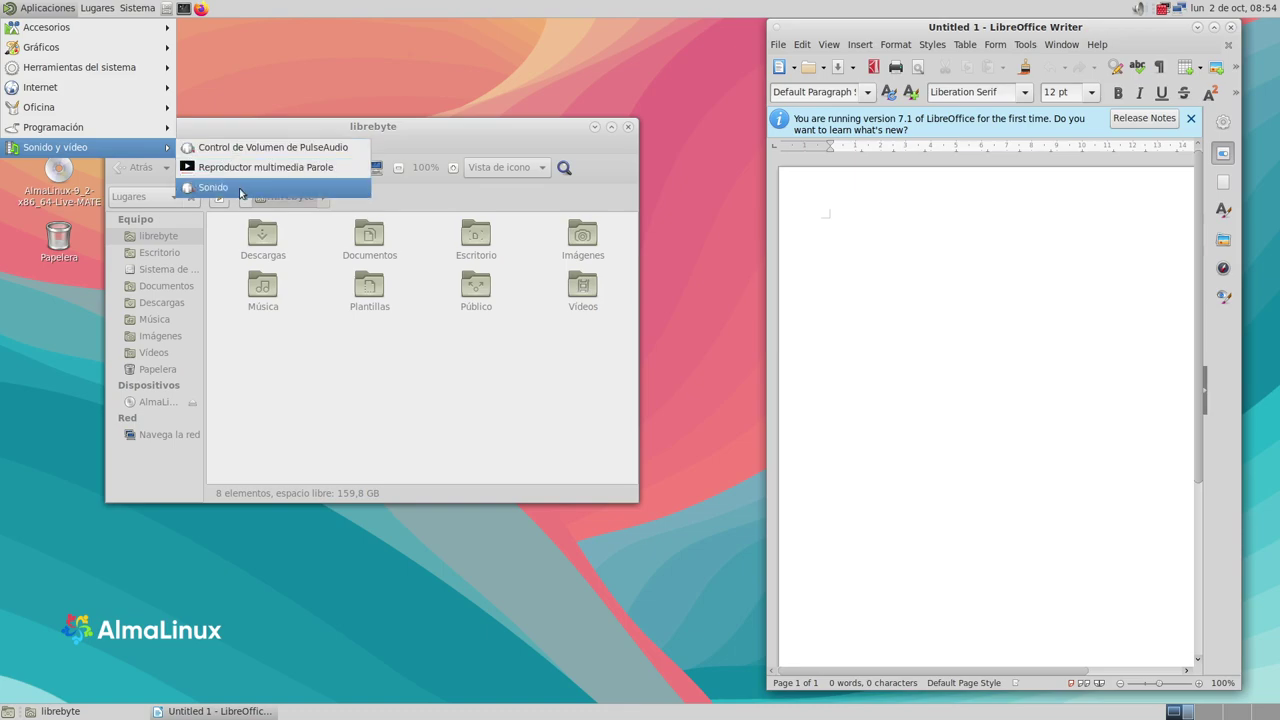
pyautogui.click(295, 63)
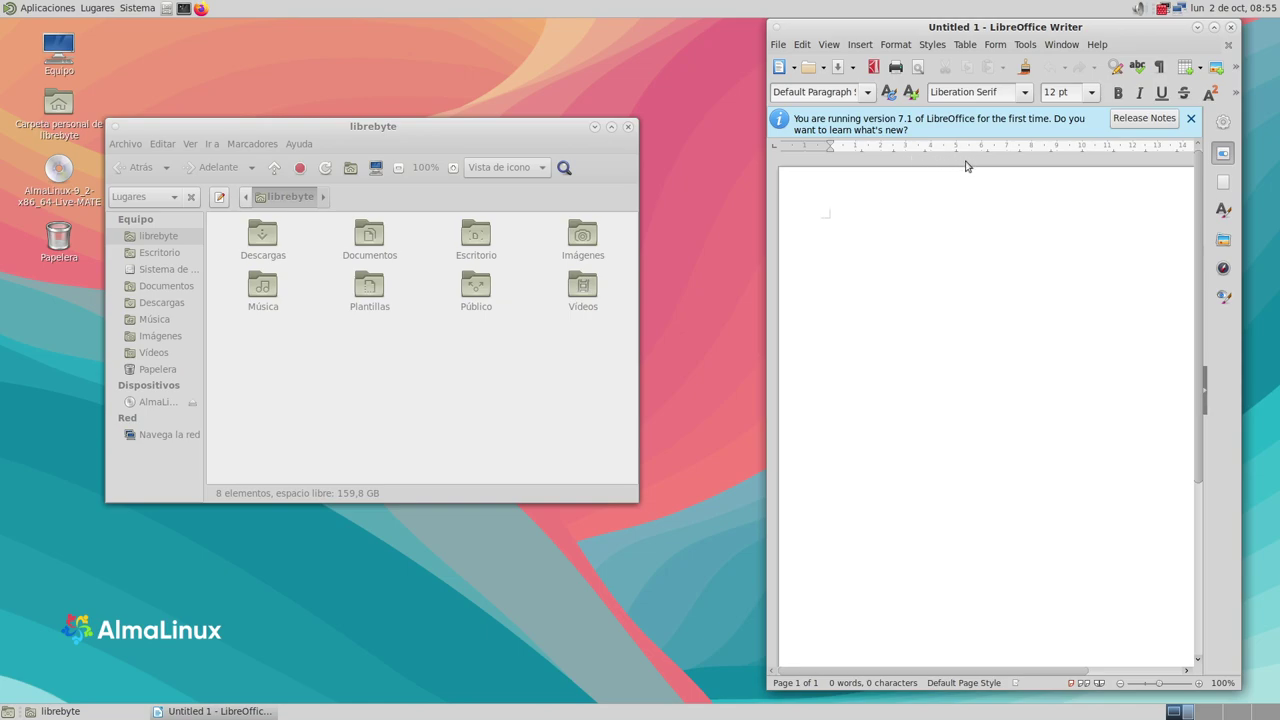
# Examine the firewall applet's connection summary and its available options without changing any of them
pyautogui.moveTo(1167, 14)
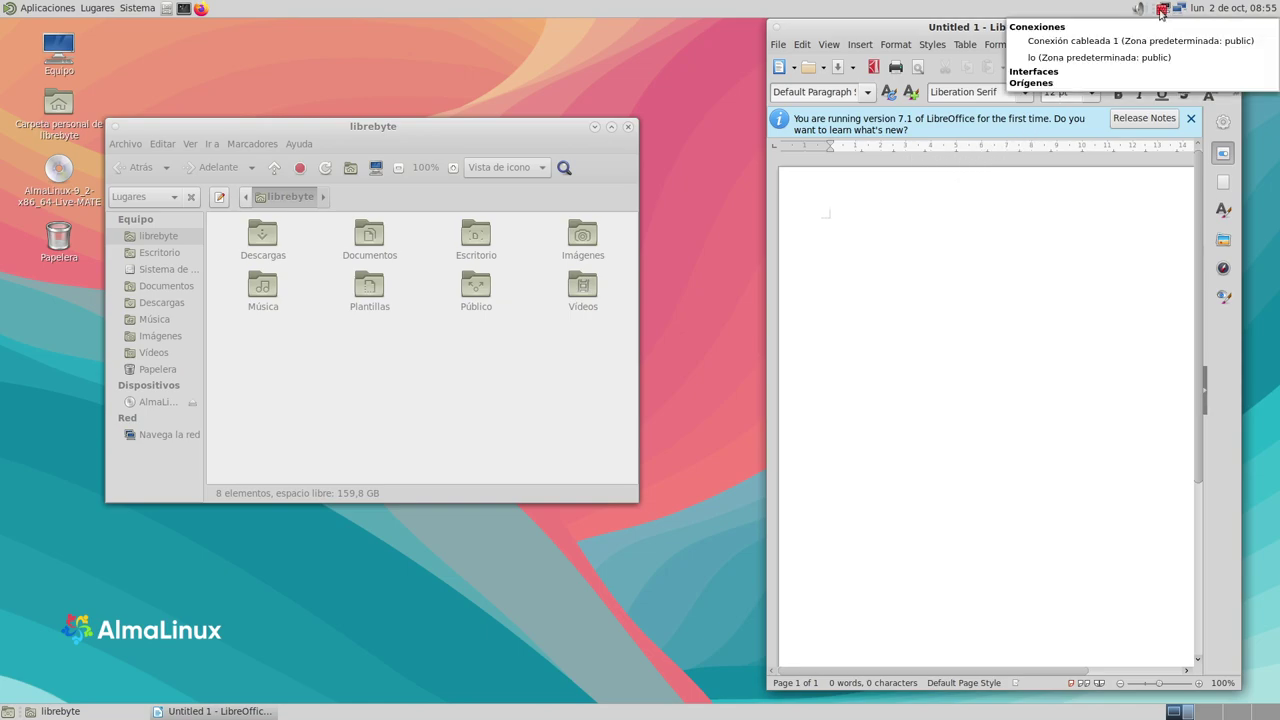
pyautogui.rightClick(1162, 12)
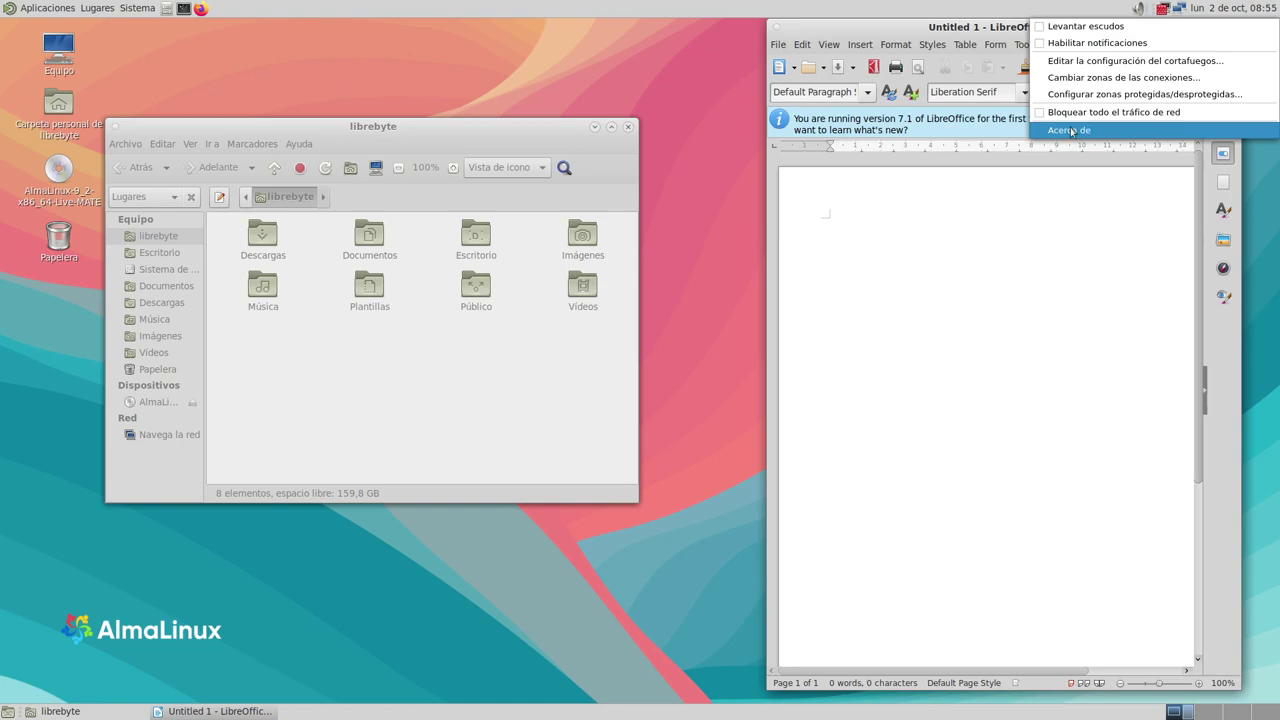
pyautogui.click(904, 40)
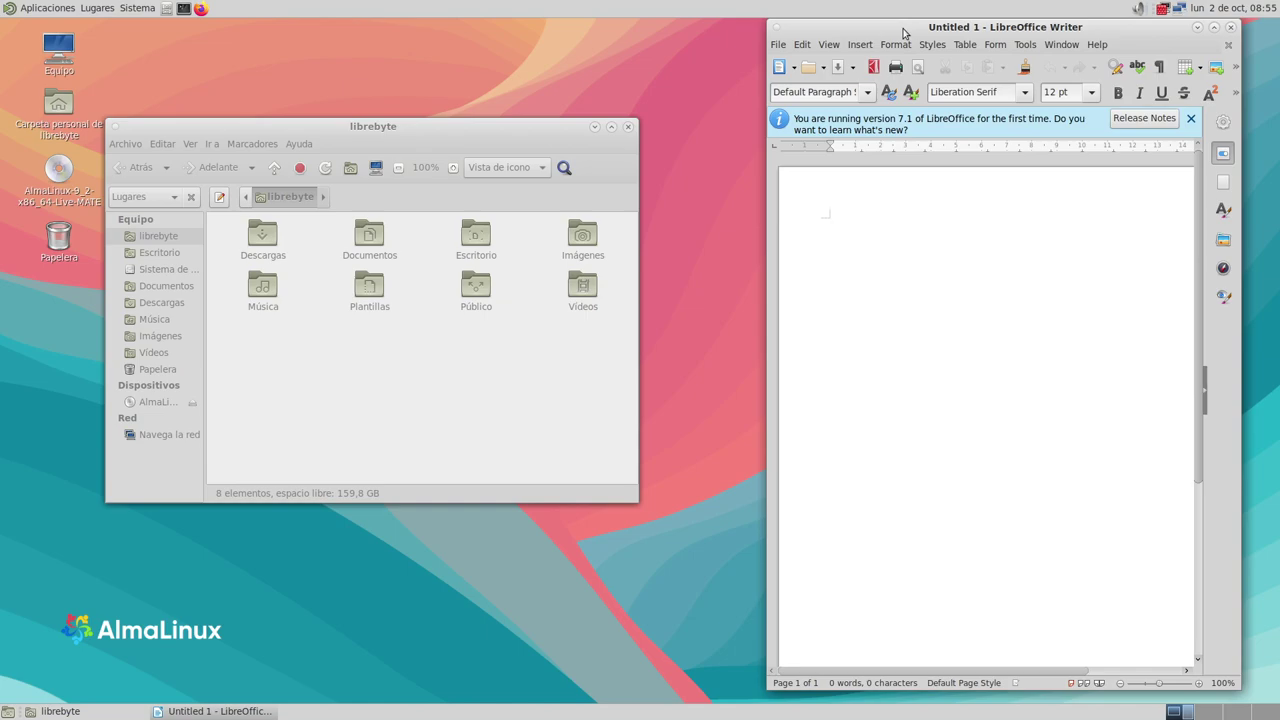
pyautogui.moveTo(1170, 12)
# Look through the system preferences for appearance, hardware, internet and network, and personal settings, plus the administration tools
pyautogui.click(30, 11)
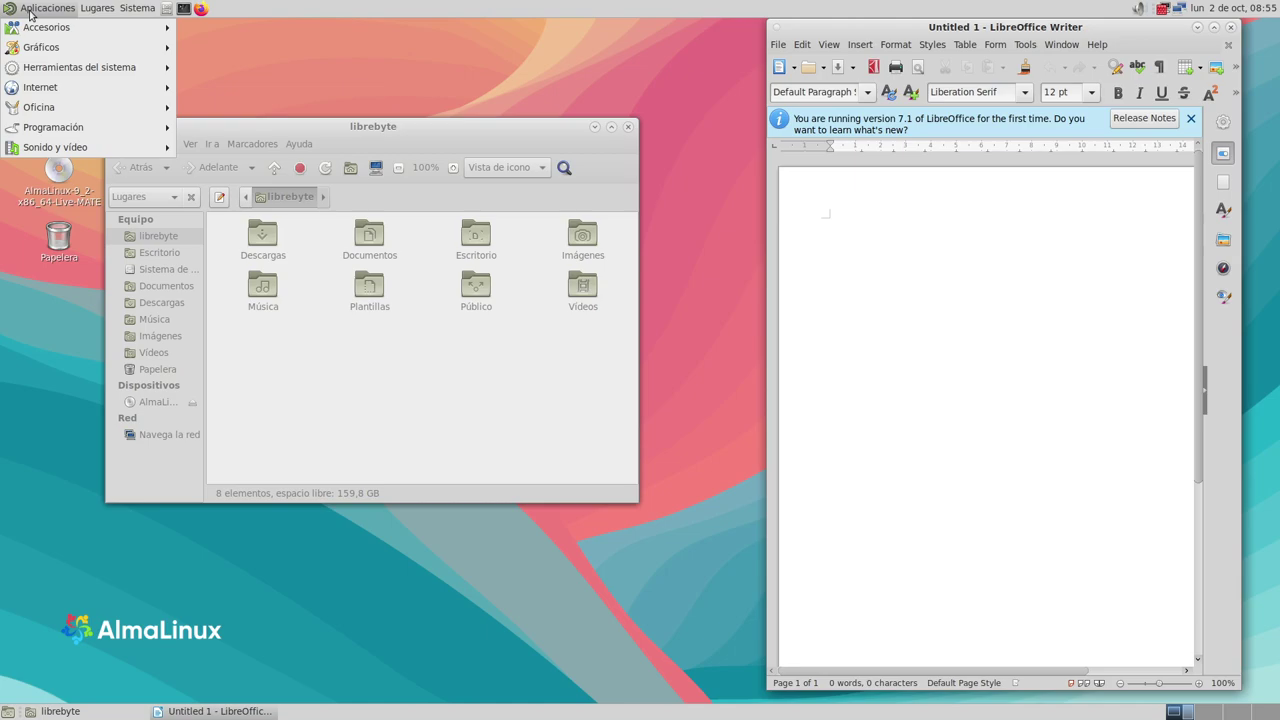
pyautogui.moveTo(55, 35)
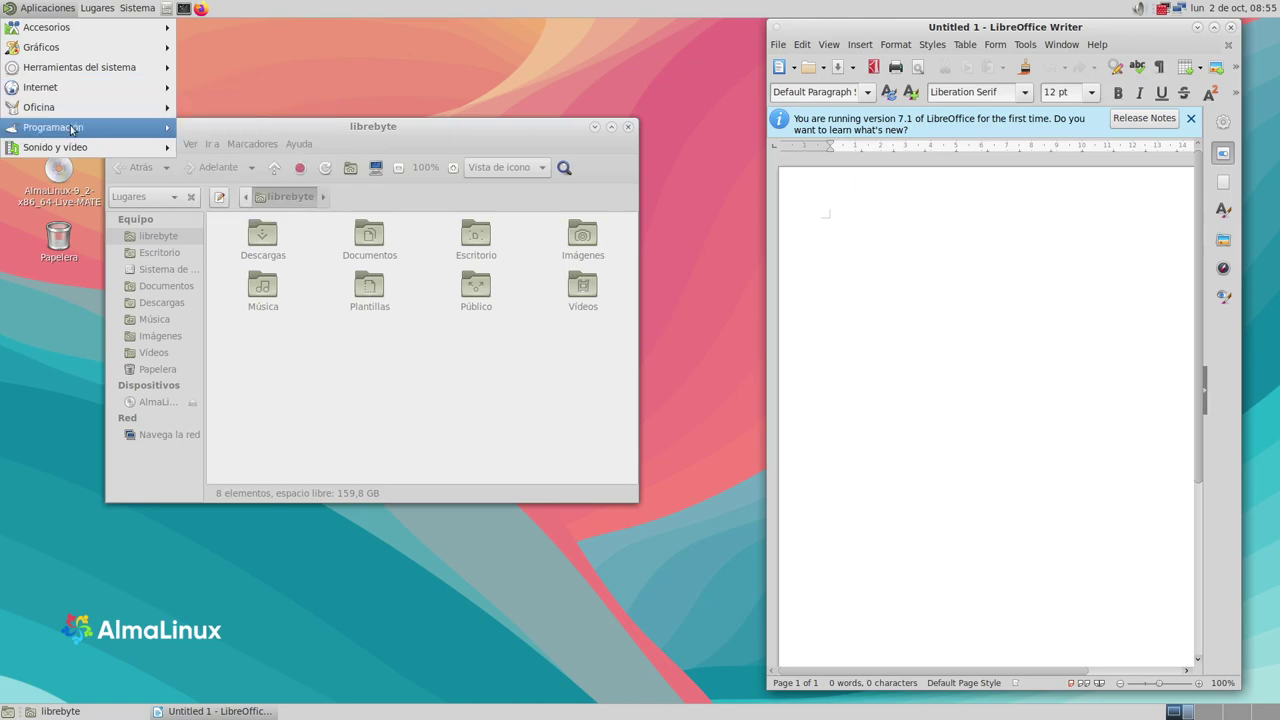
pyautogui.moveTo(137, 8)
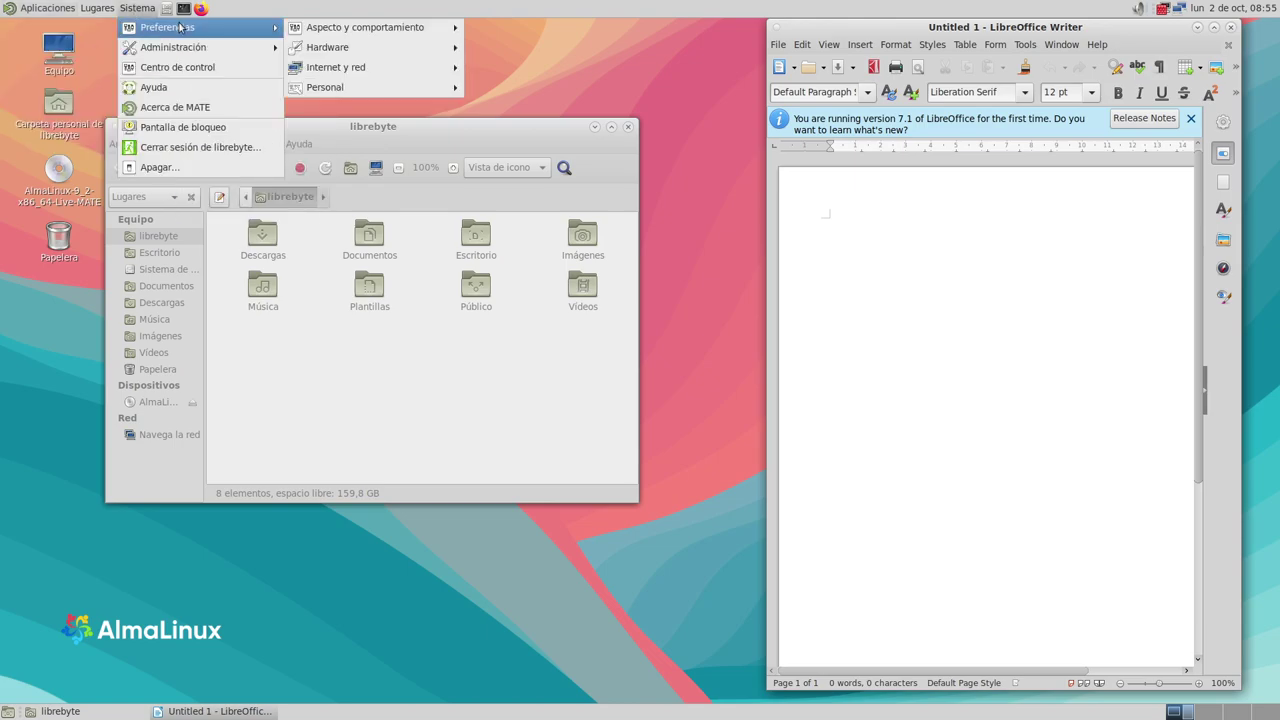
pyautogui.moveTo(188, 28)
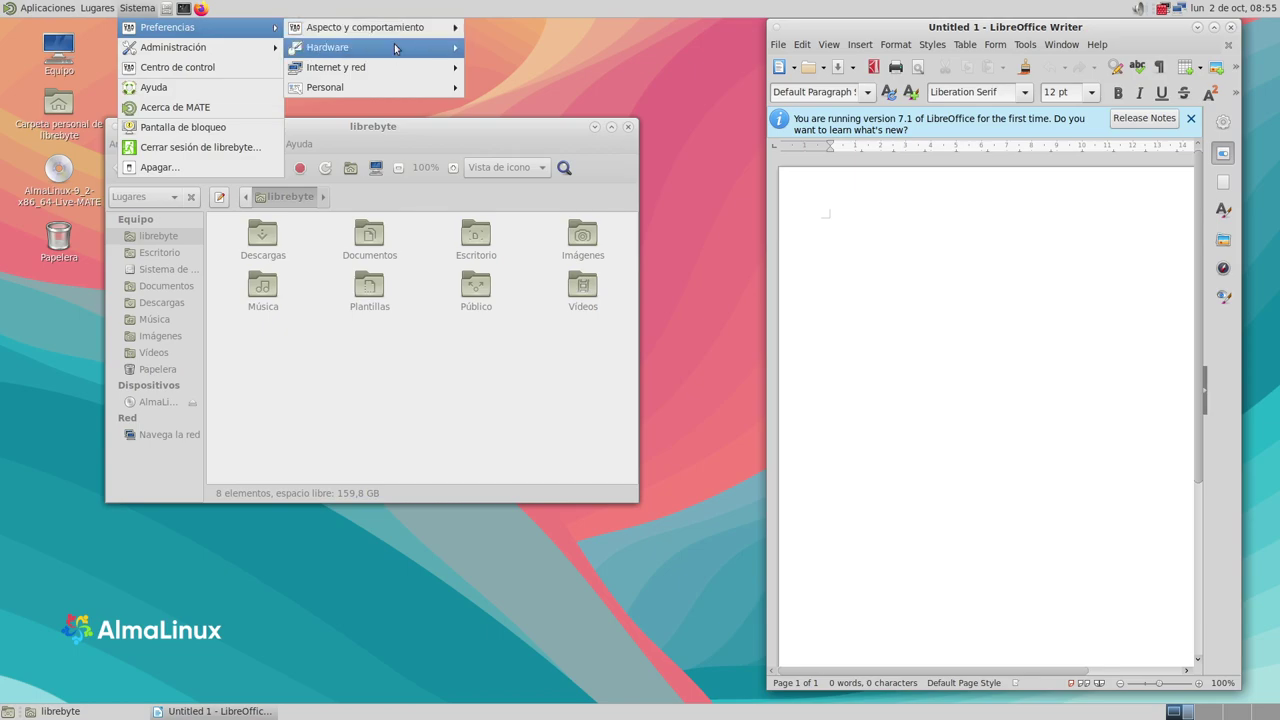
pyautogui.moveTo(401, 30)
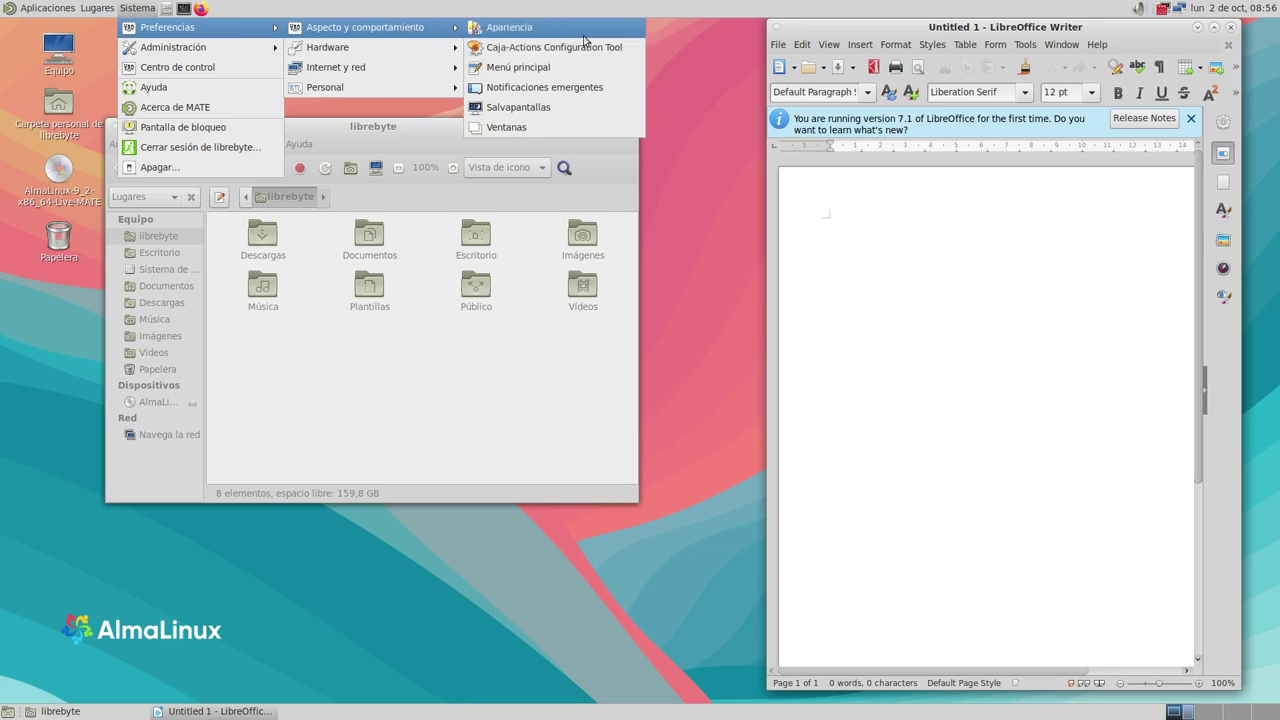
pyautogui.moveTo(380, 50)
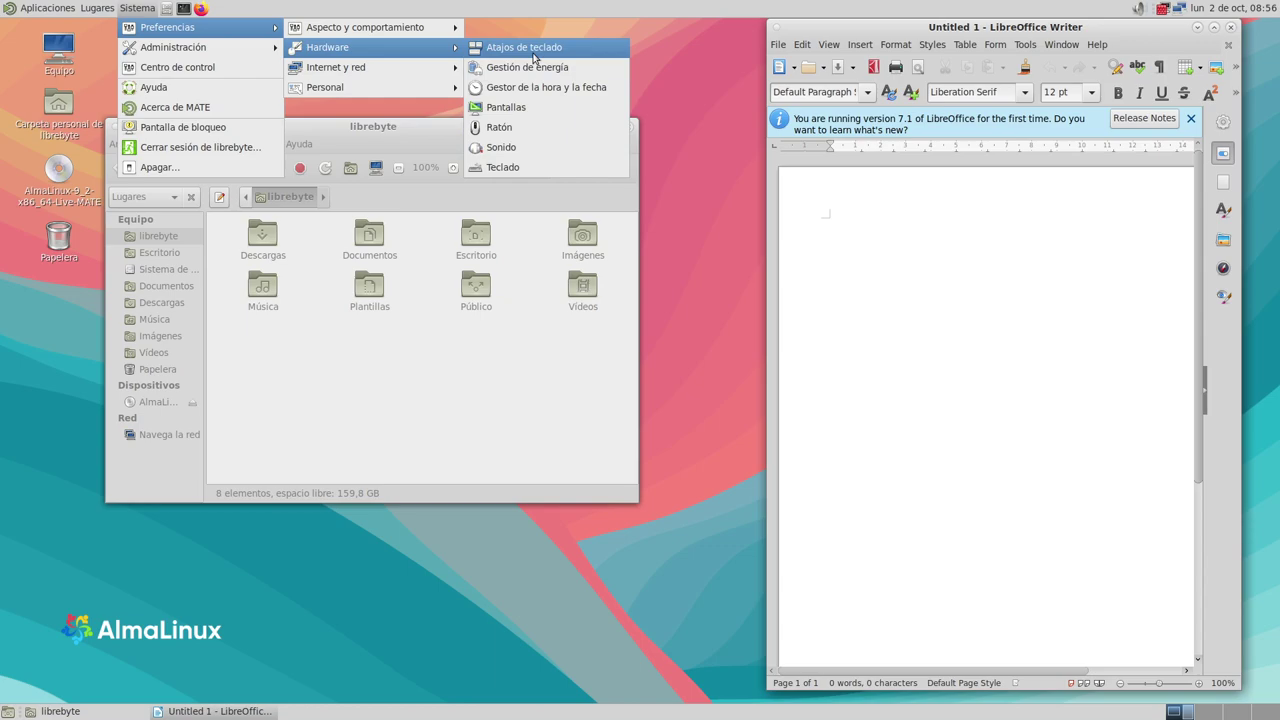
pyautogui.moveTo(377, 74)
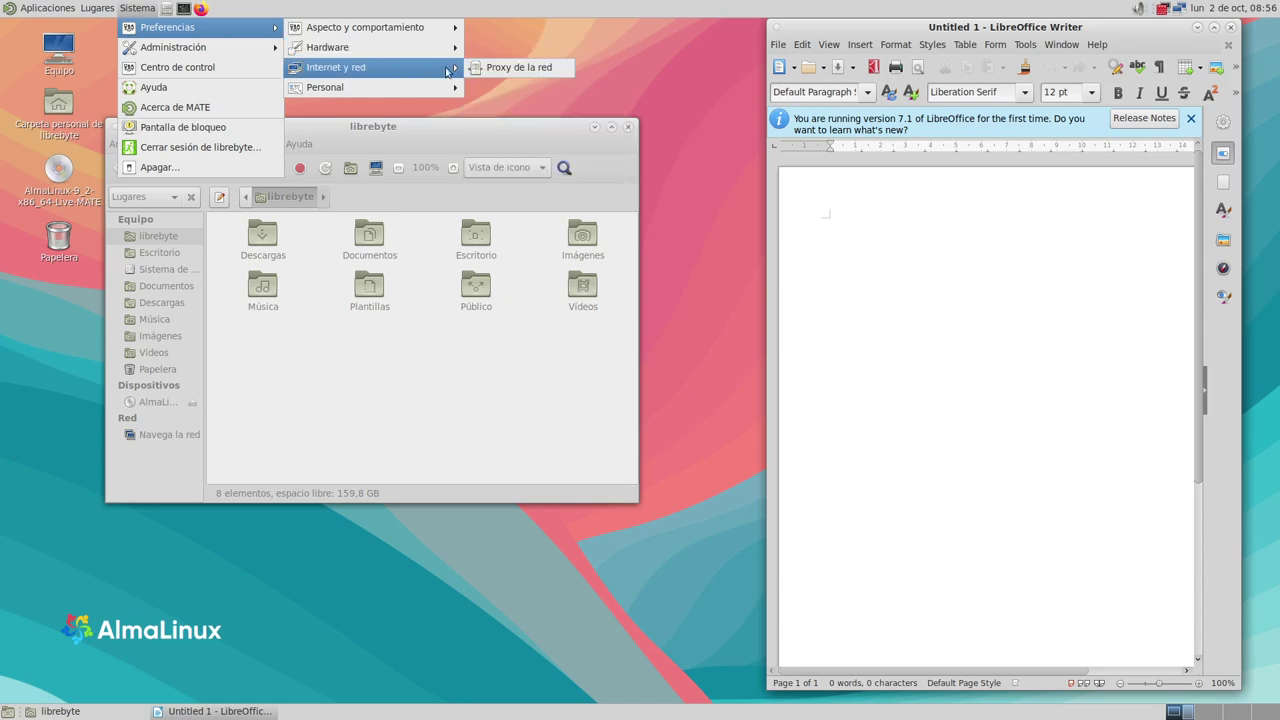
pyautogui.moveTo(398, 94)
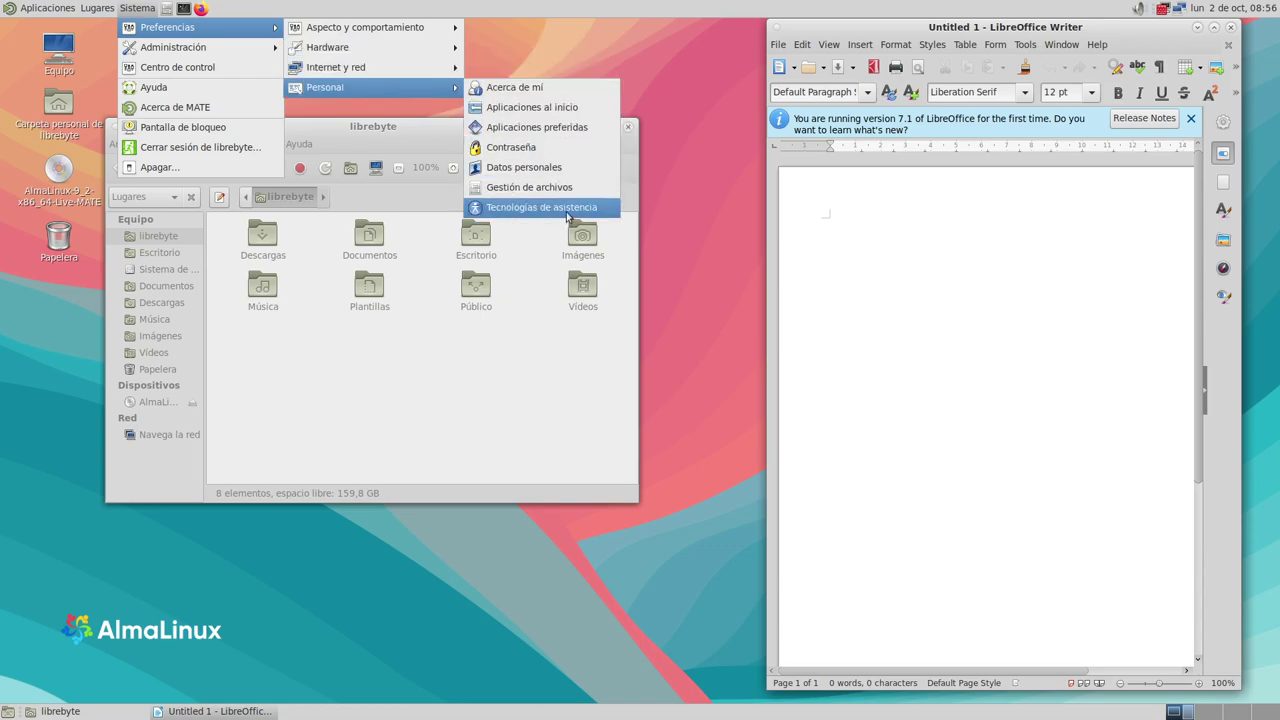
pyautogui.moveTo(238, 50)
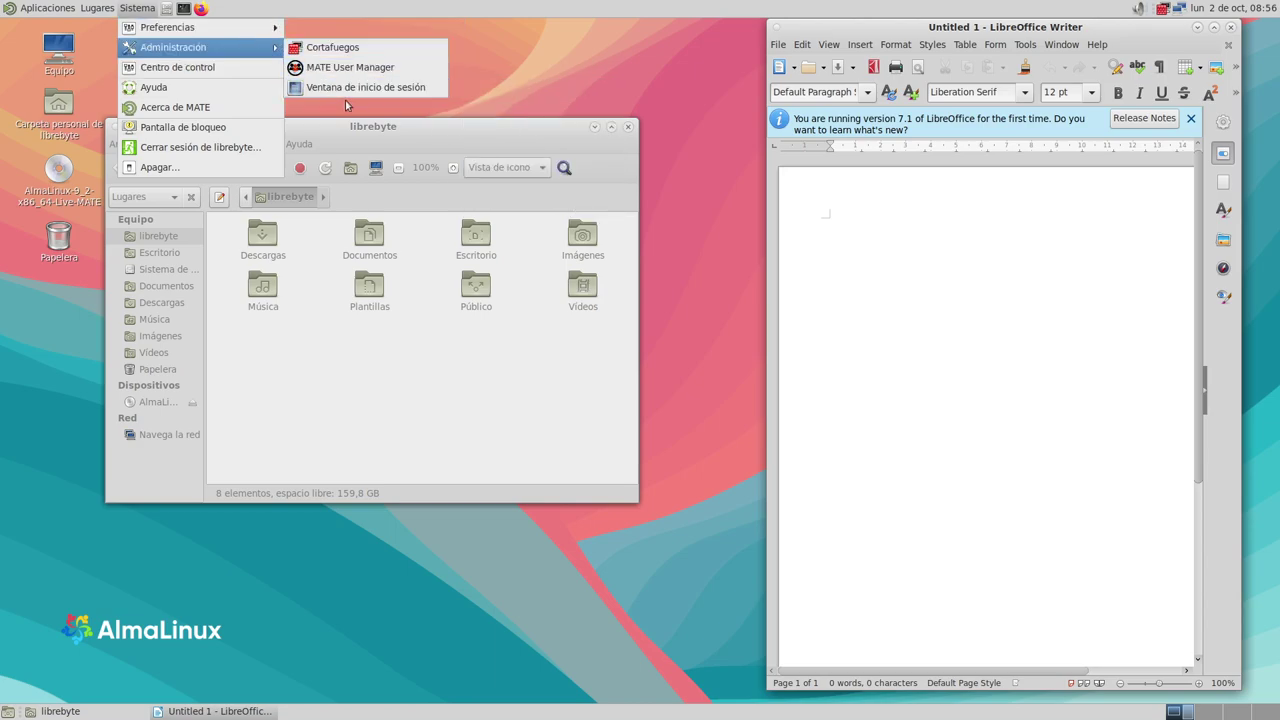
# Open the firewall configuration (Cortafuegos), authenticating with the account password, view its zones and services, and close it
pyautogui.click(358, 48)
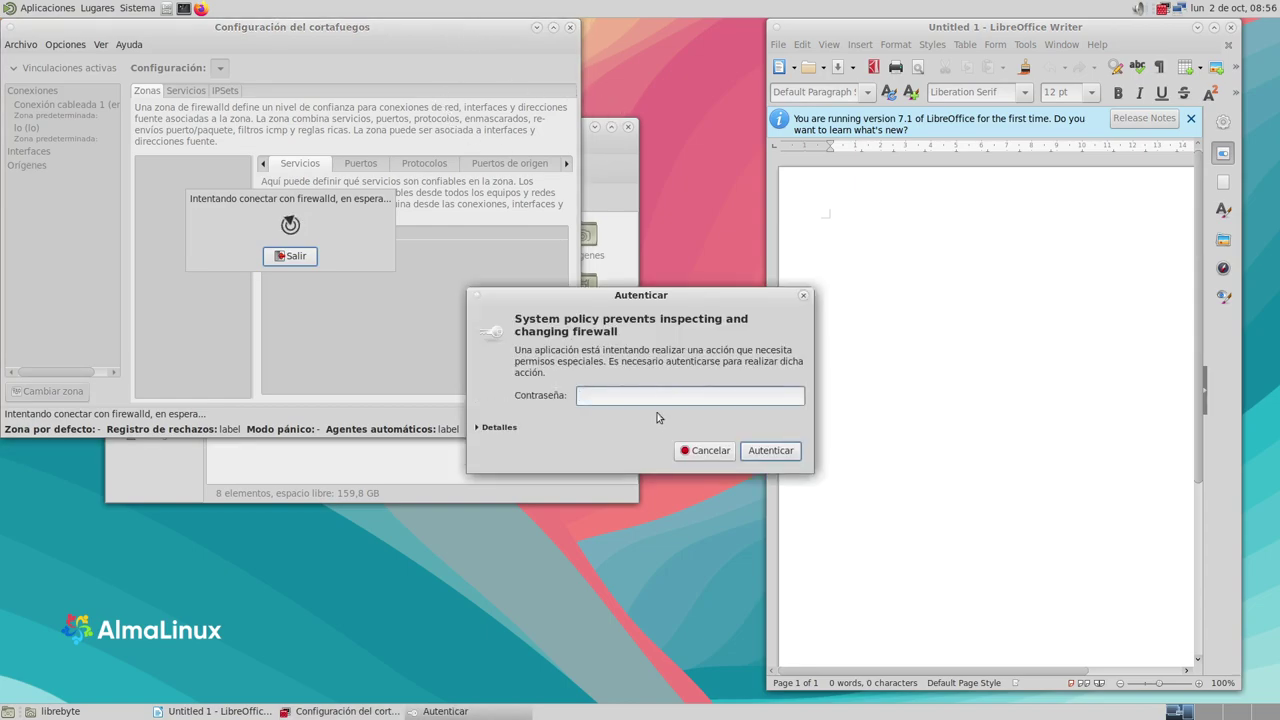
pyautogui.write('***')
pyautogui.click(756, 447)
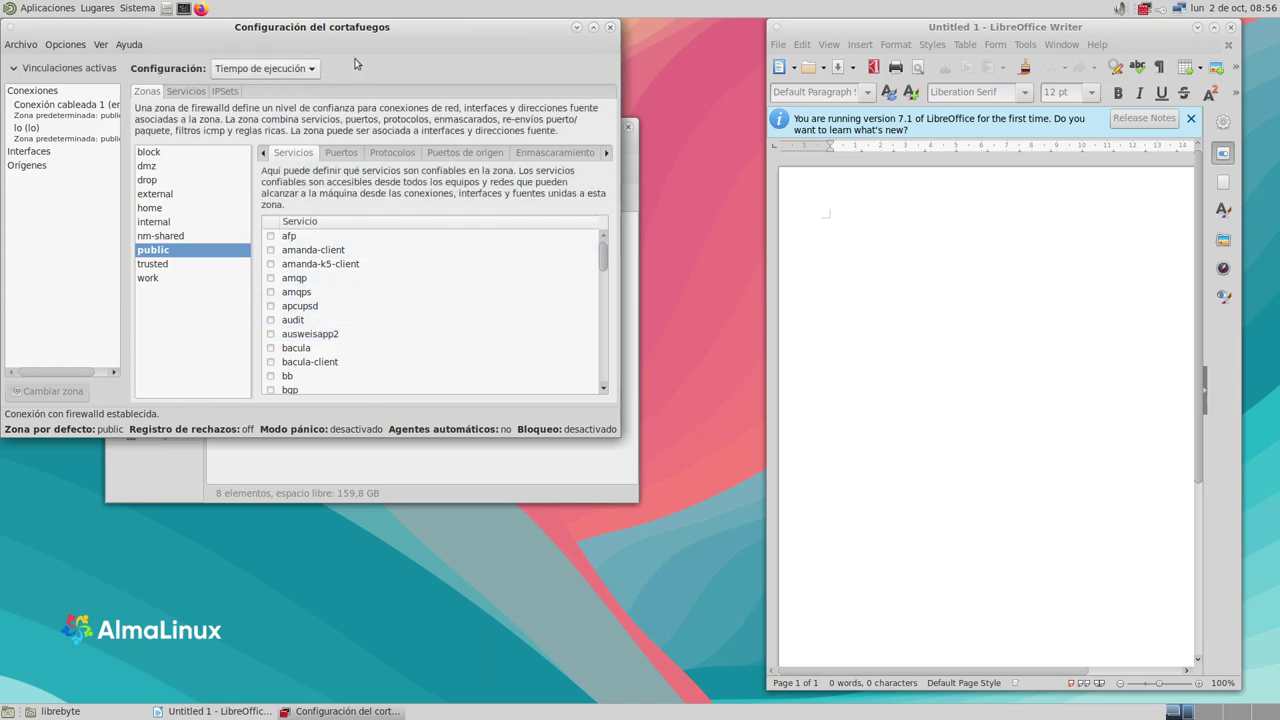
pyautogui.moveTo(425, 30); pyautogui.dragTo(734, 80)
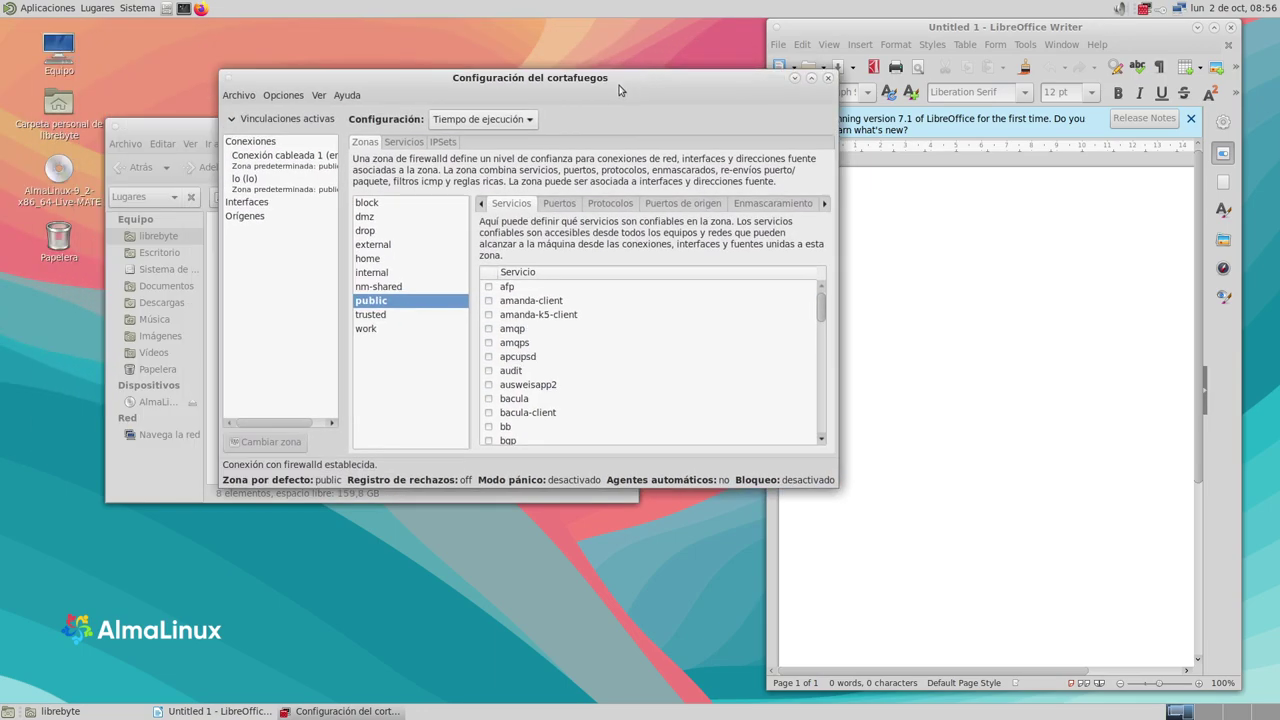
pyautogui.click(835, 72)
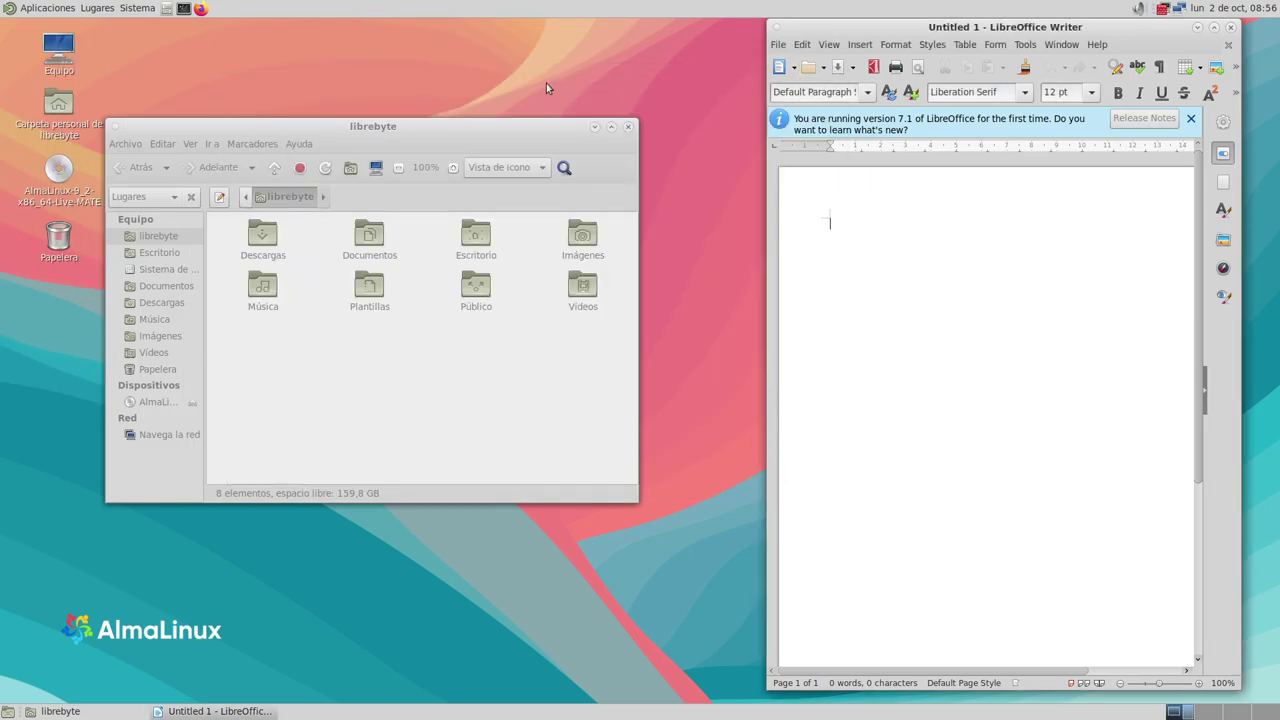
# Open the MATE Control Center (Centro de control), look through all its settings groups and close it
pyautogui.click(137, 8)
pyautogui.moveTo(188, 58)
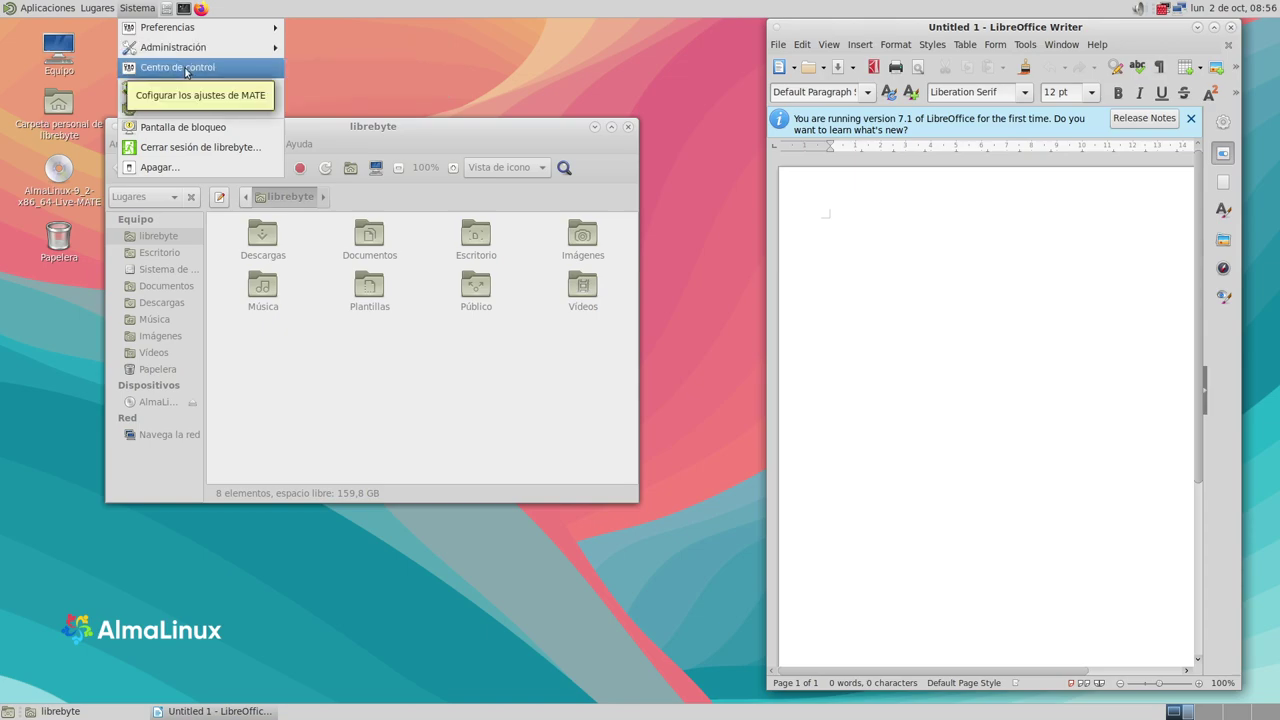
pyautogui.click(185, 68)
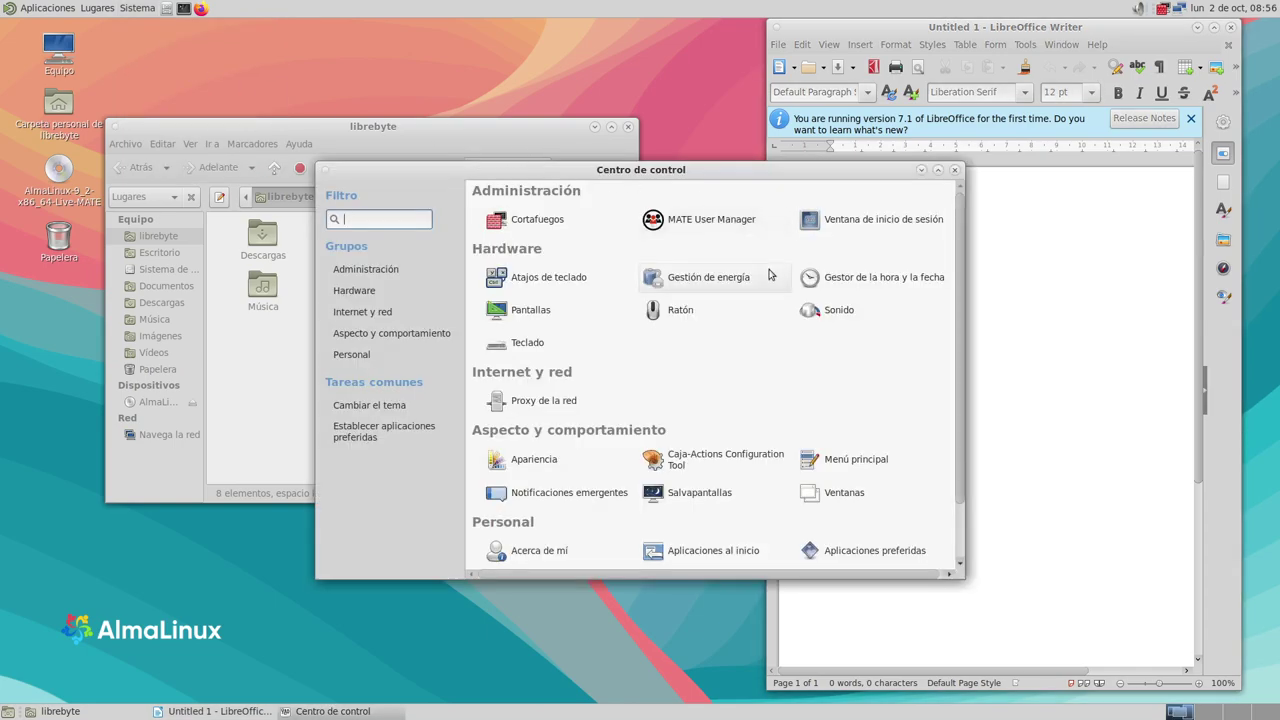
pyautogui.scroll(-1, 770, 275)
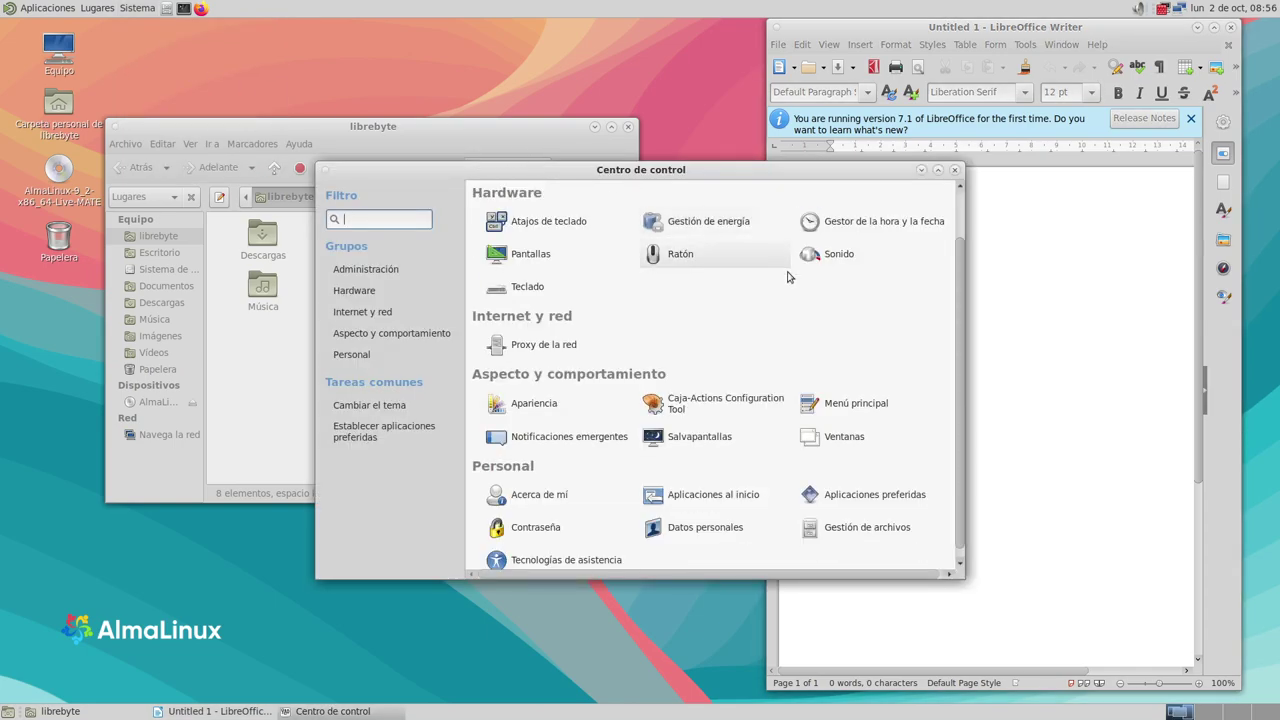
pyautogui.click(956, 171)
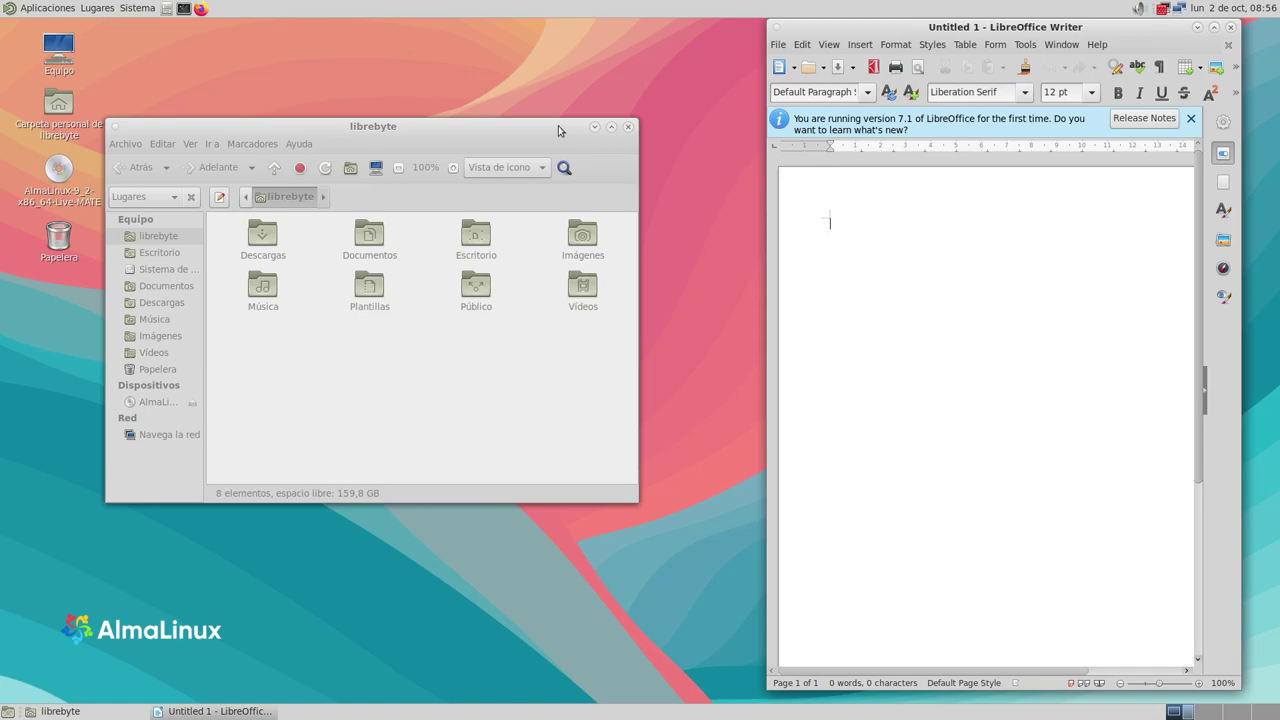
# Close the file manager and LibreOffice Writer windows and shut down the system
pyautogui.click(628, 127)
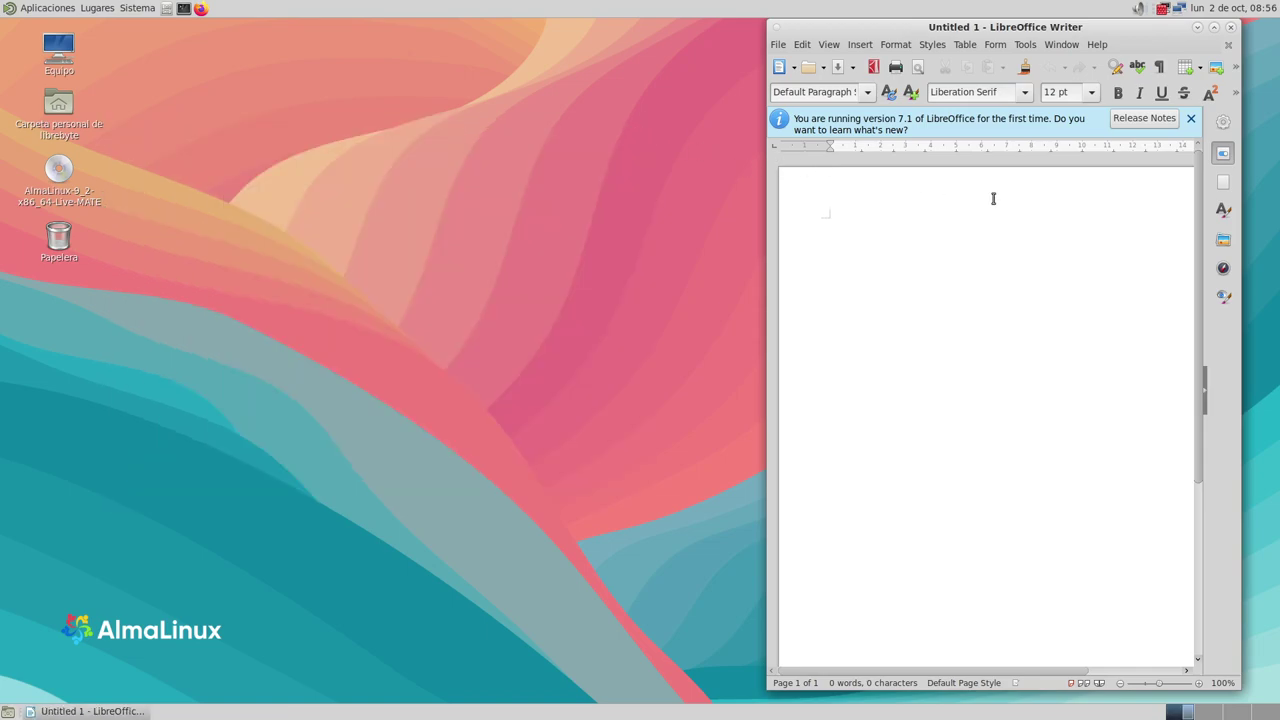
pyautogui.click(1230, 27)
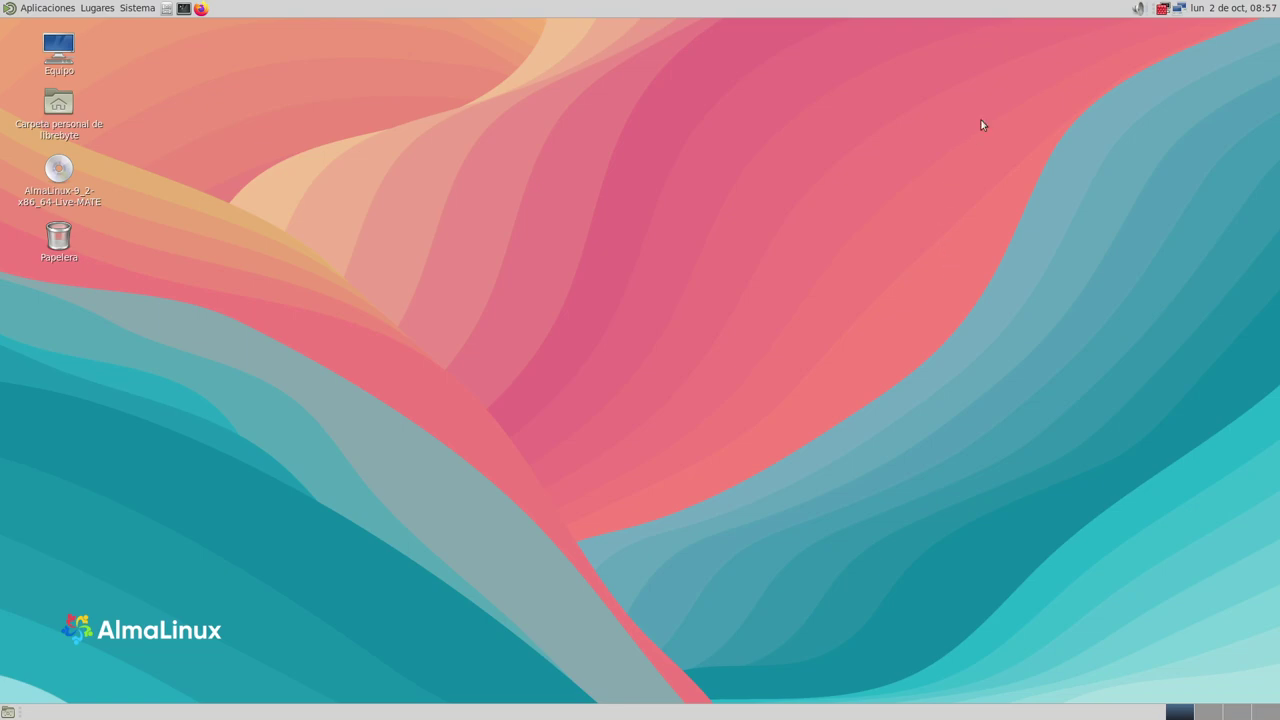
pyautogui.click(148, 9)
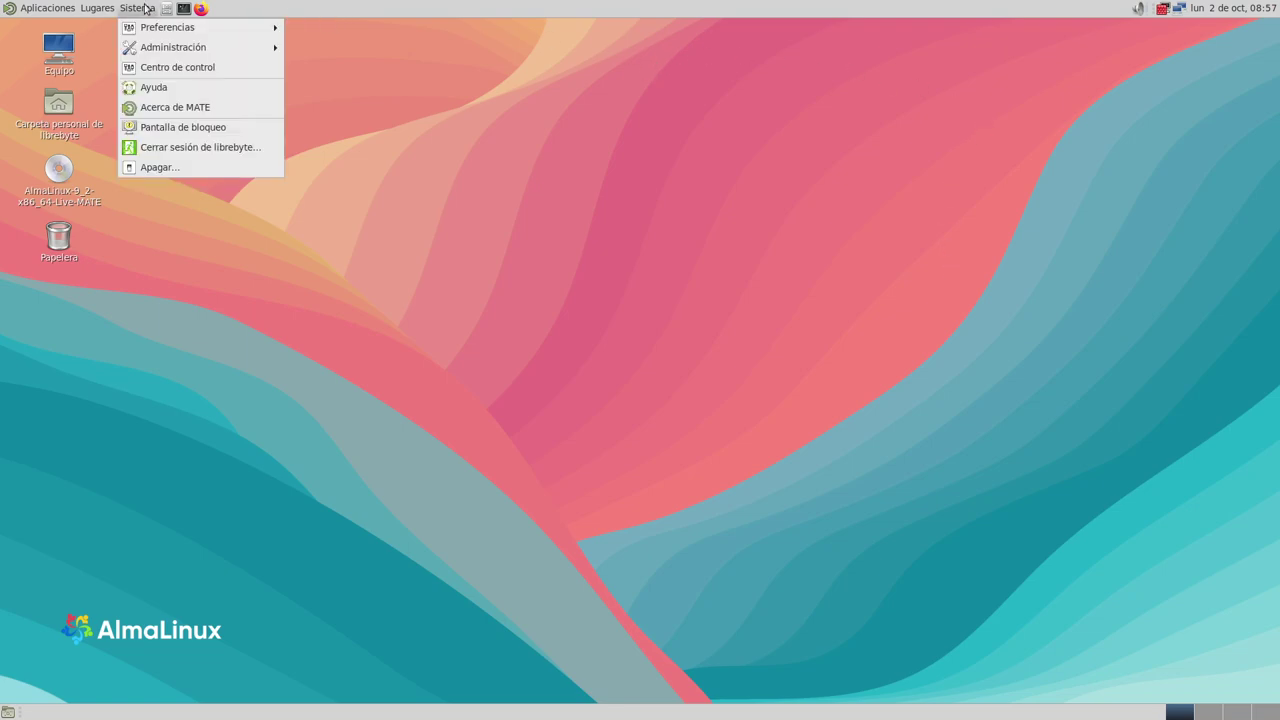
pyautogui.click(145, 163)
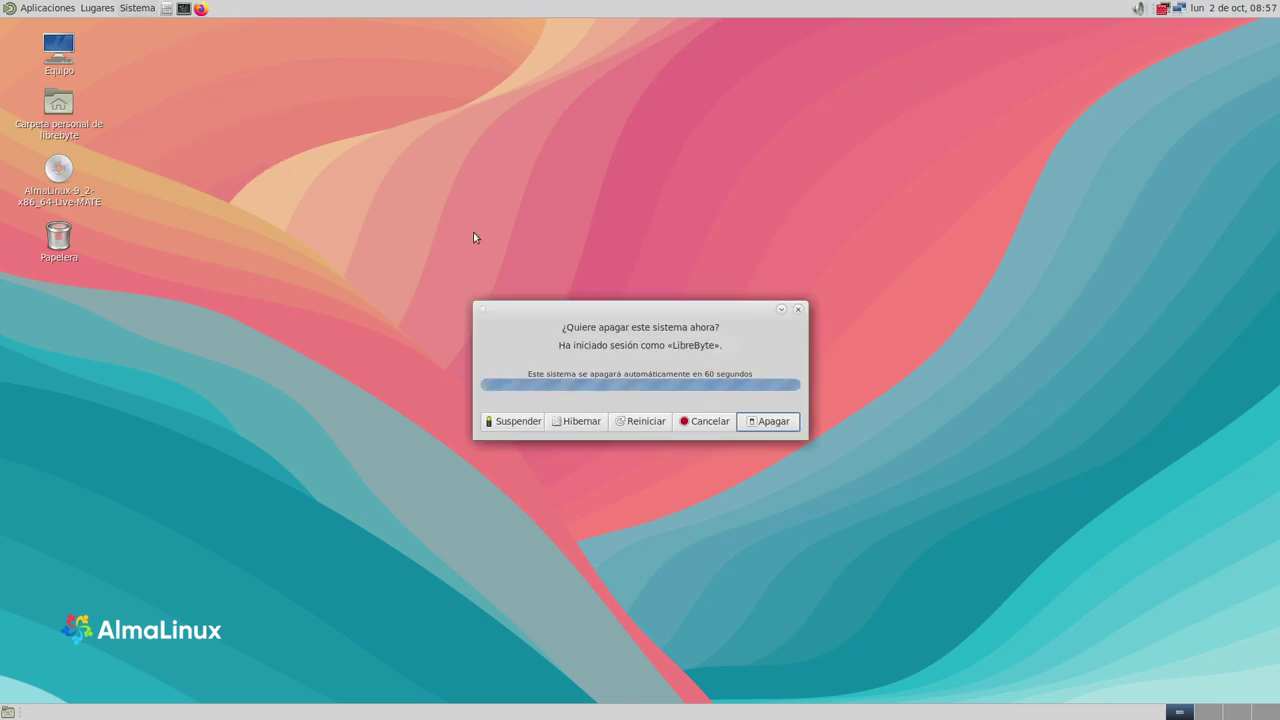
pyautogui.click(784, 425)
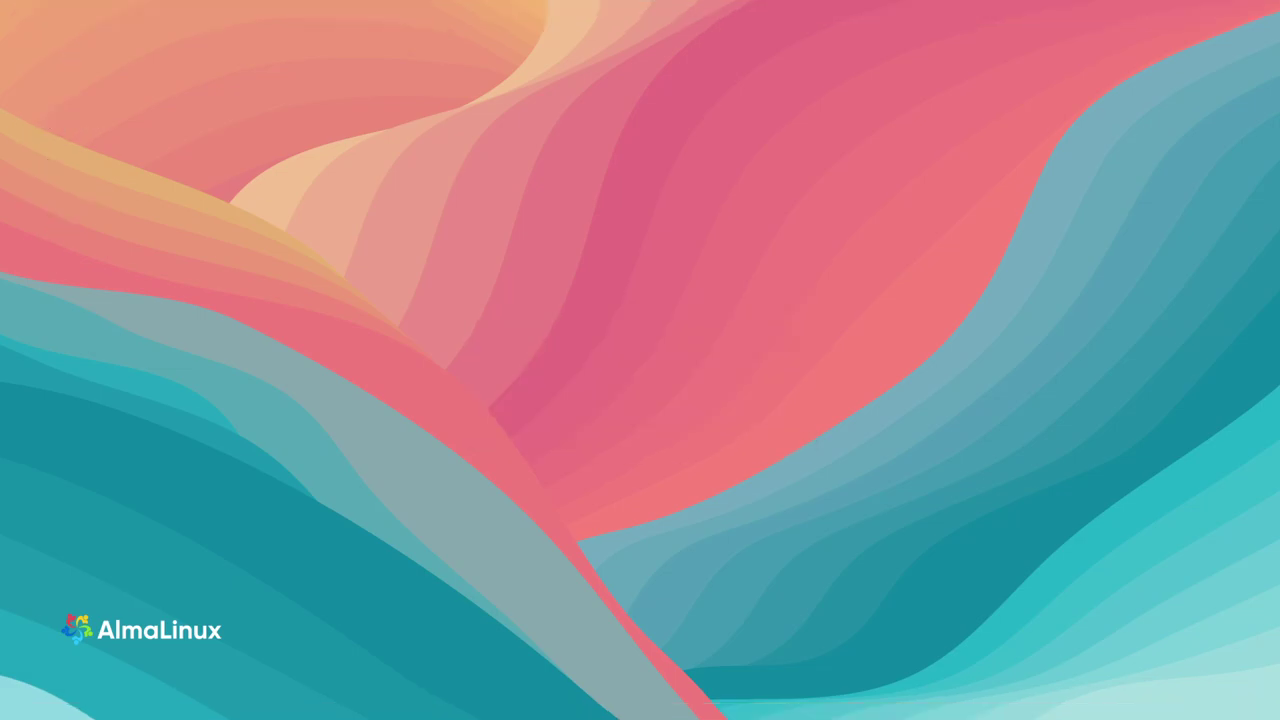